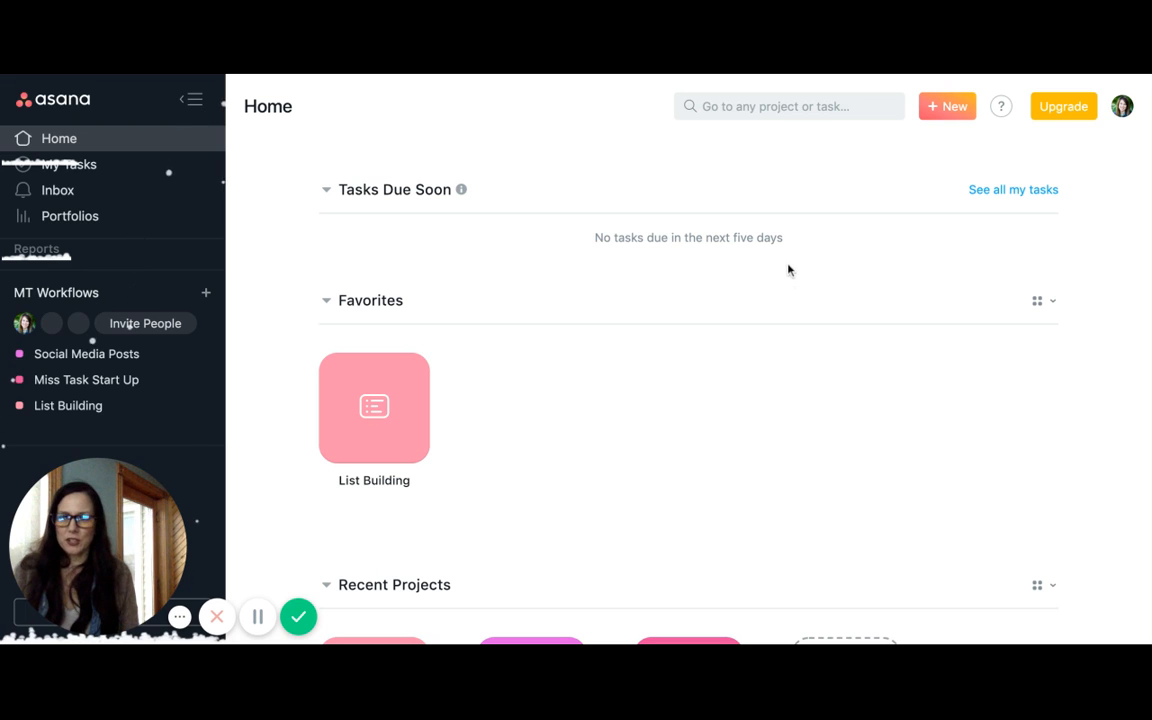
Create a blank project named WP Wellness with the Board layout, public to MT Workflows
left_click(950, 110)
left_click(935, 192)
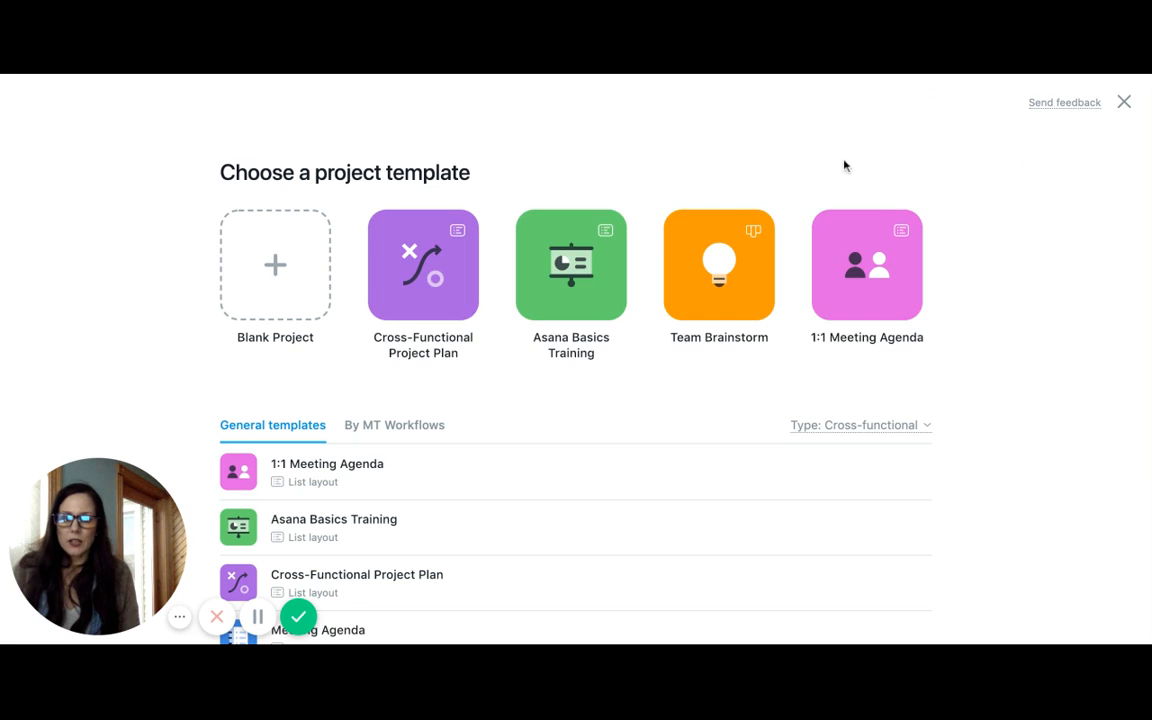
left_click(270, 261)
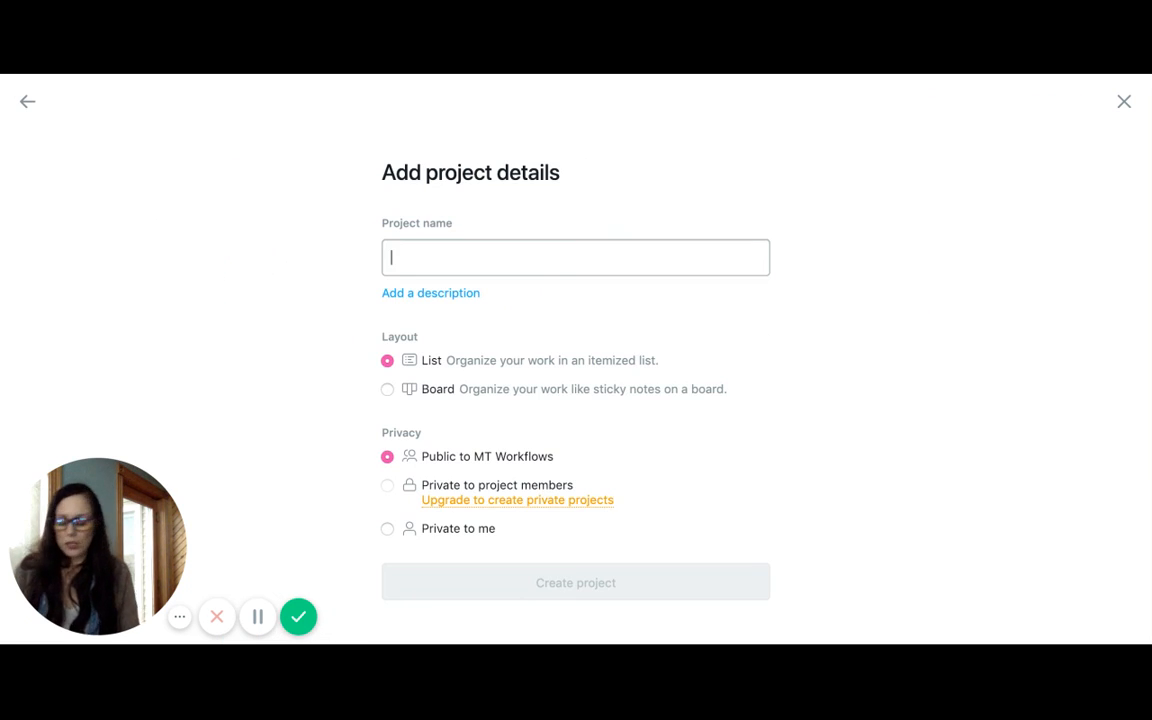
type("WP Wellness")
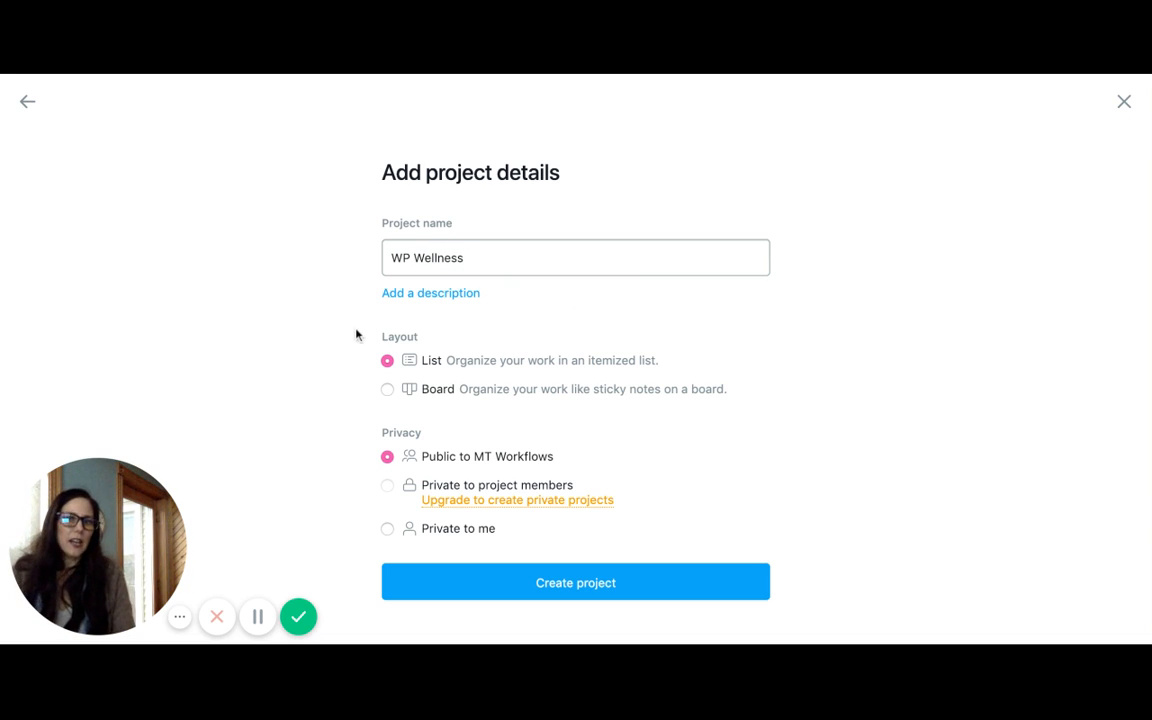
left_click(387, 390)
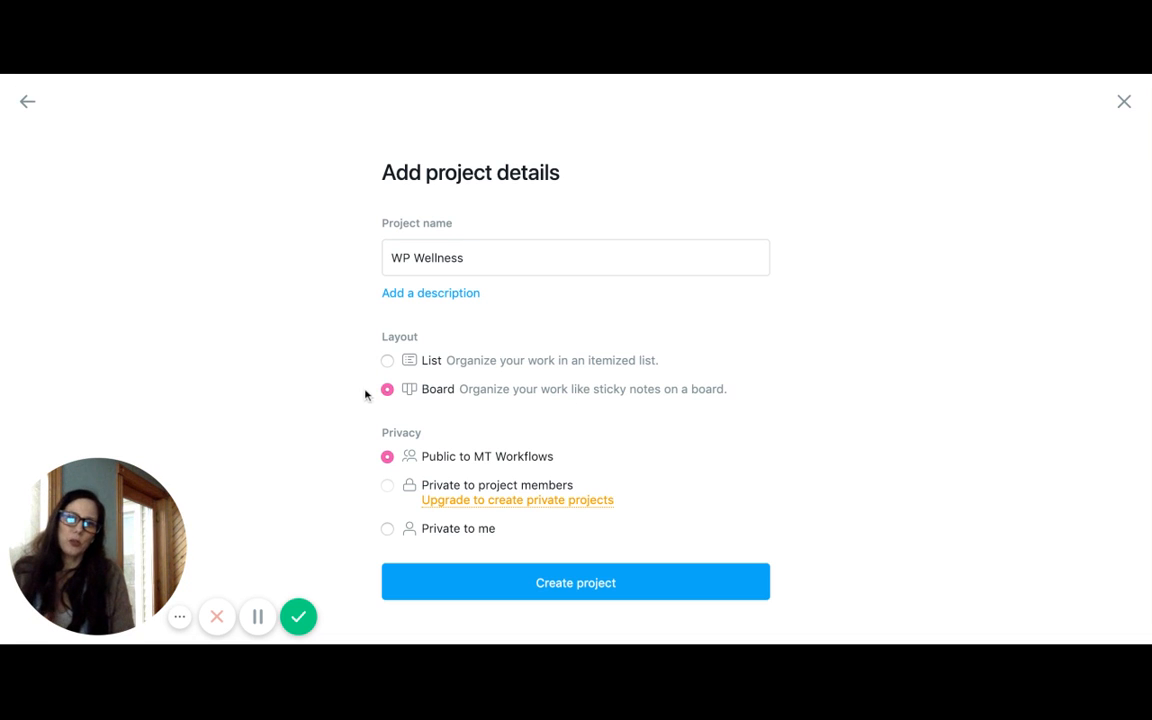
left_click(573, 584)
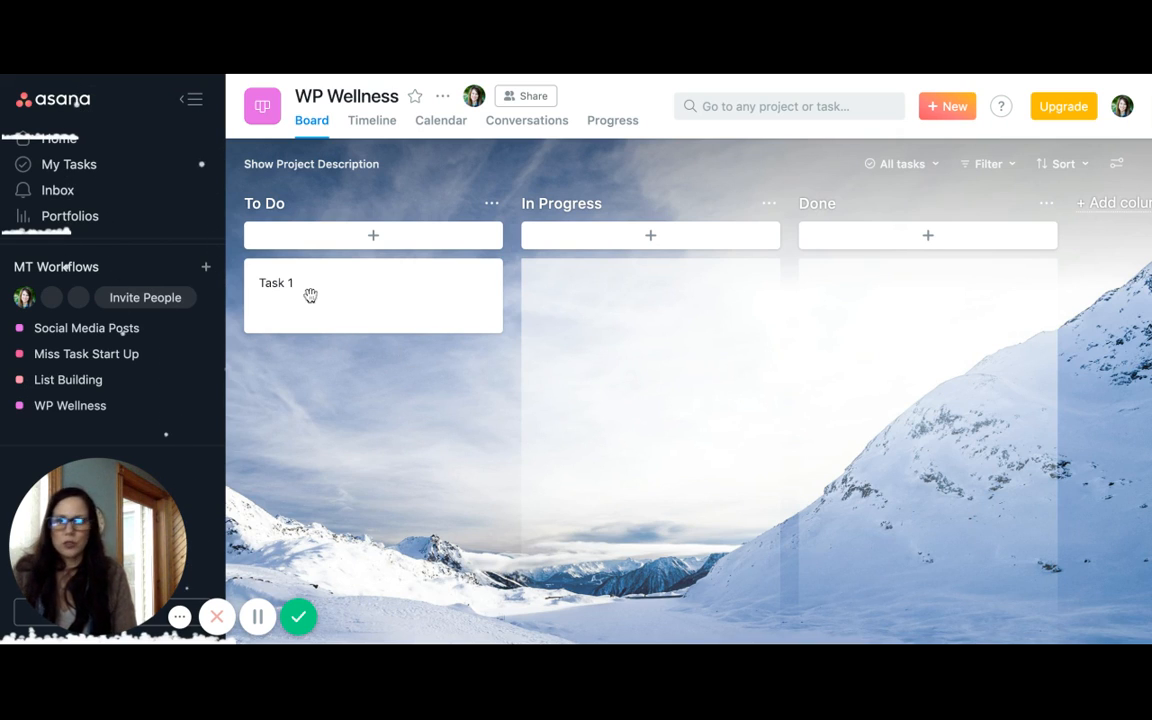
Rename the board's To Do column as Monthly
left_click(272, 203)
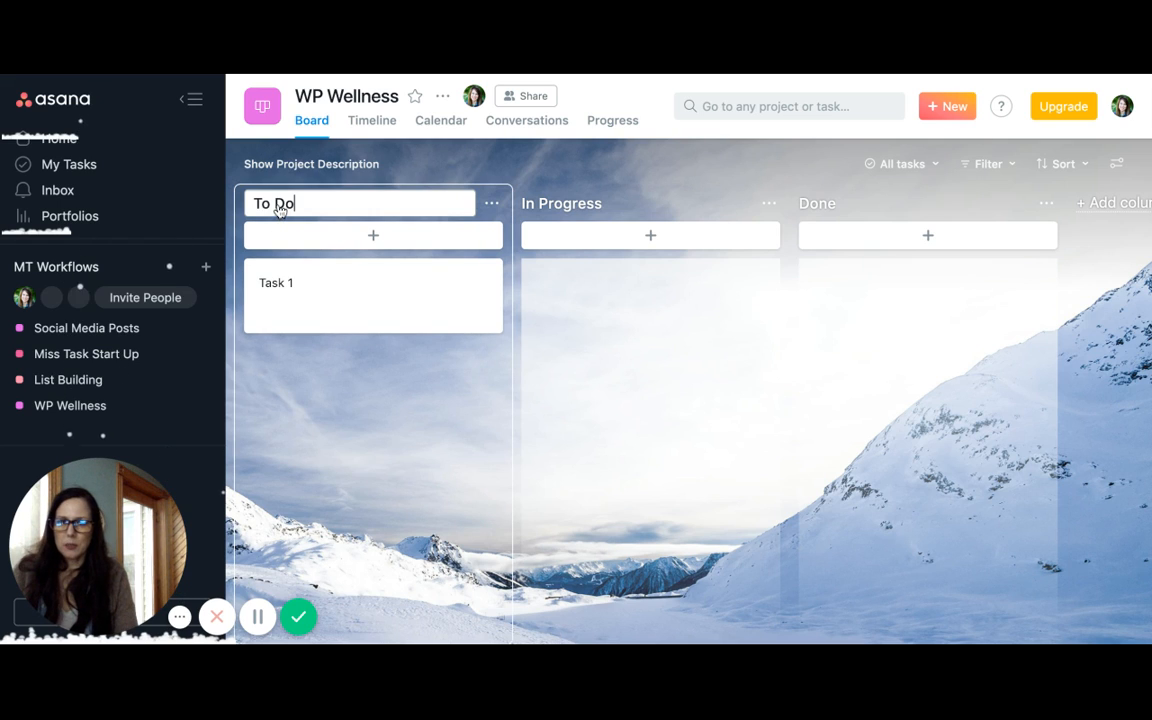
left_click_drag(308, 203, 217, 205)
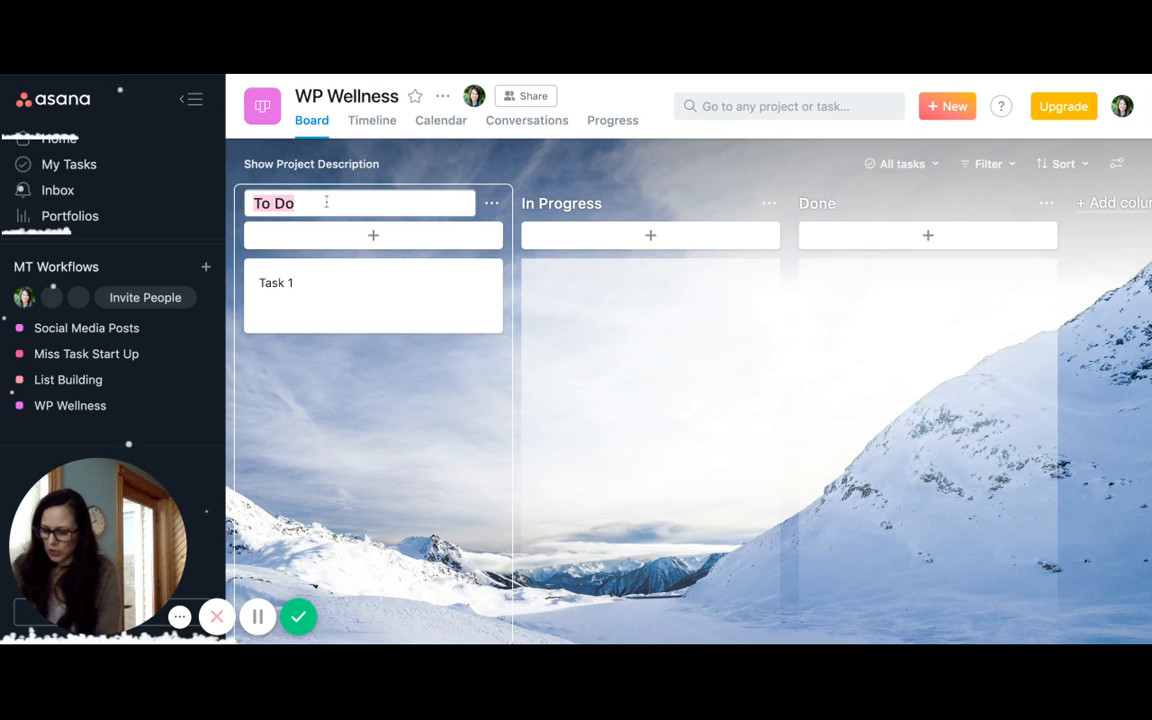
type("Mon")
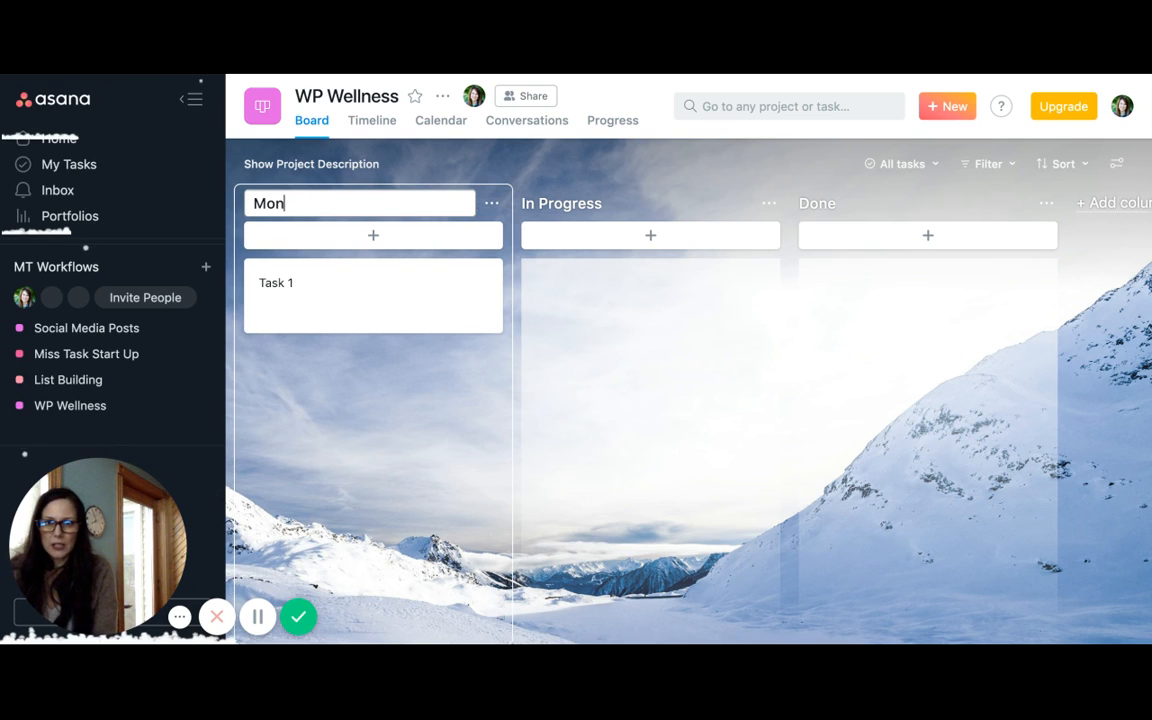
type("thly")
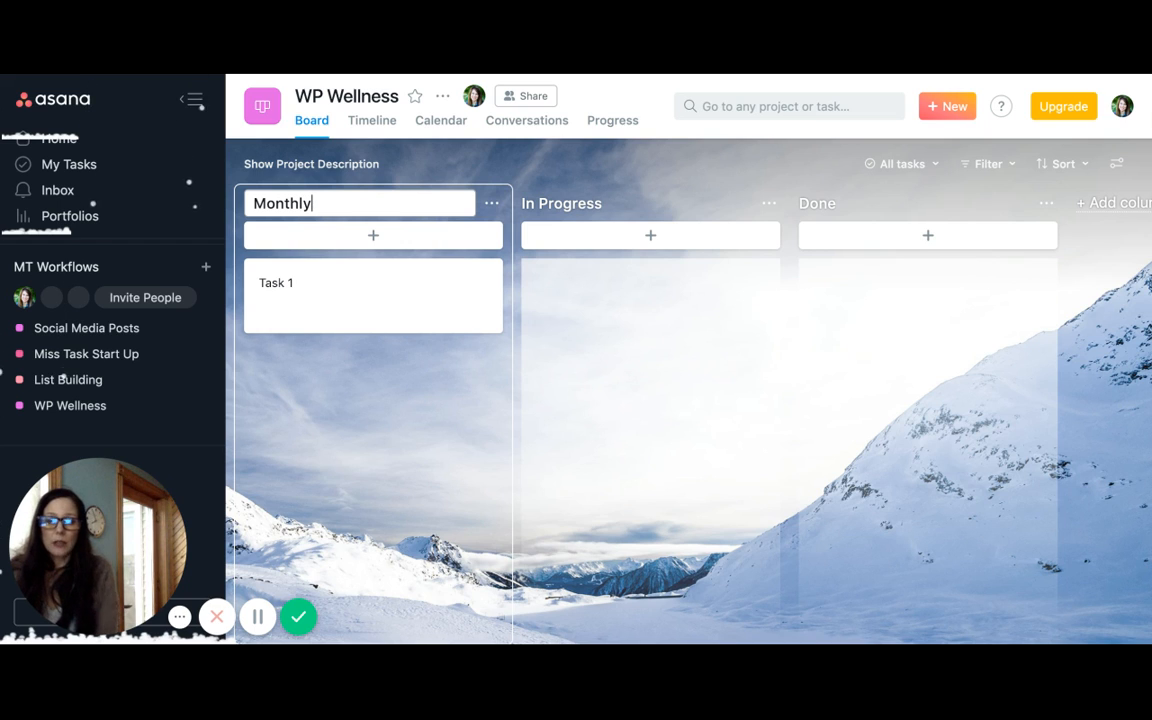
Open Task 1 in the Monthly column and rename it Check WP Backup
left_click(314, 288)
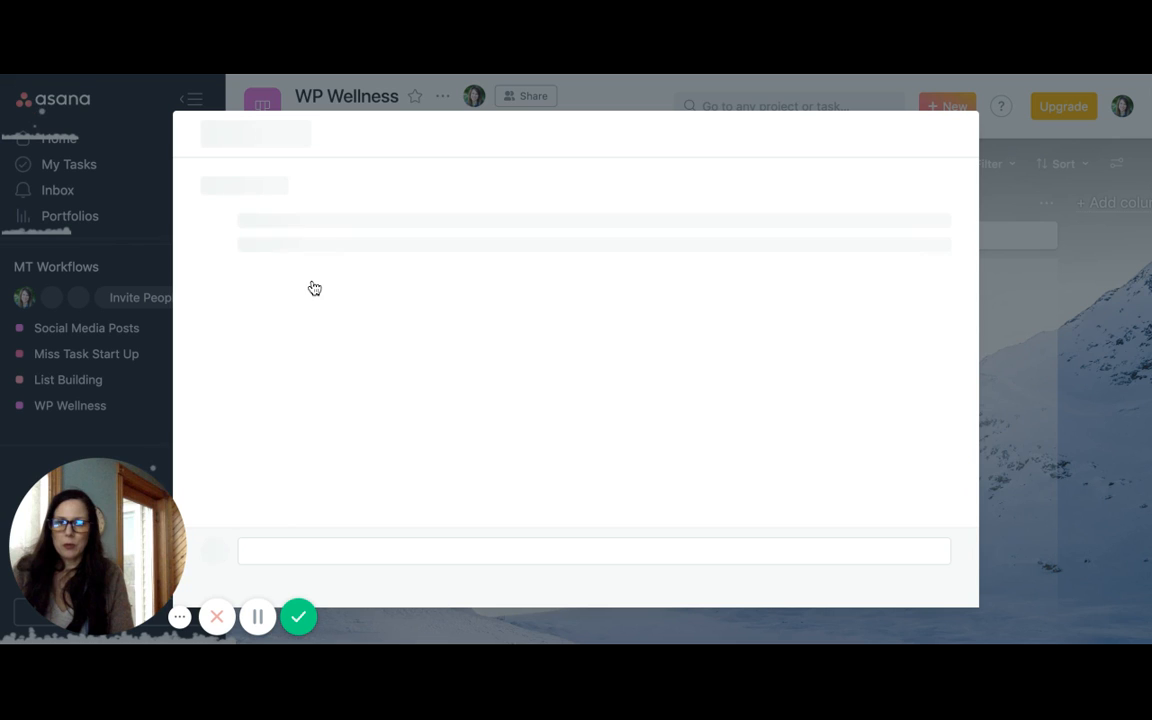
left_click_drag(277, 186, 226, 187)
double_click(226, 187)
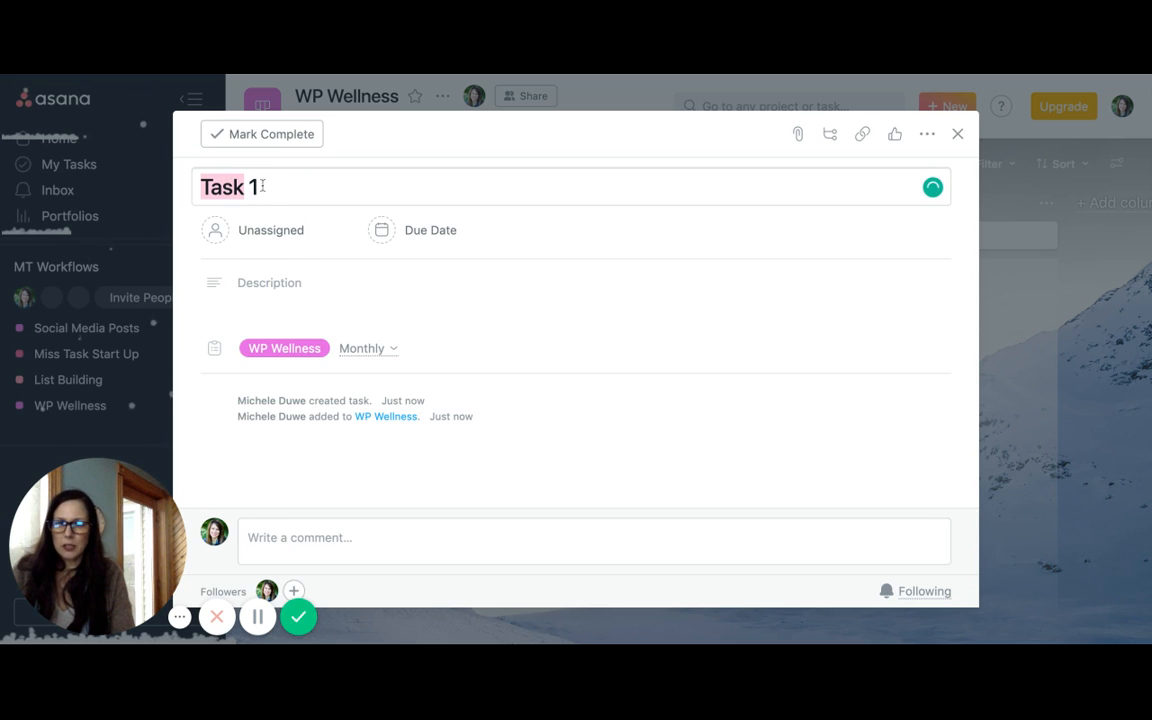
left_click(264, 186)
key("shift+Left")
key("shift+Left")
key("shift+Left")
key("shift+Left")
key("shift+Left")
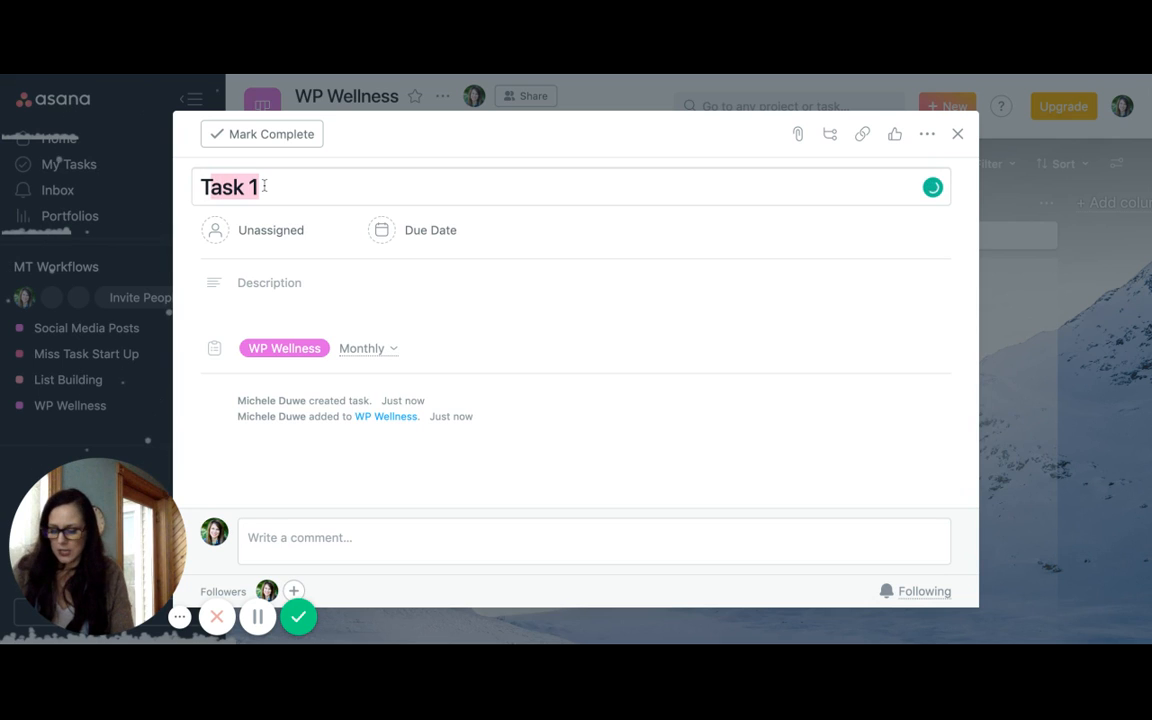
key("BackSpace")
key("BackSpace")
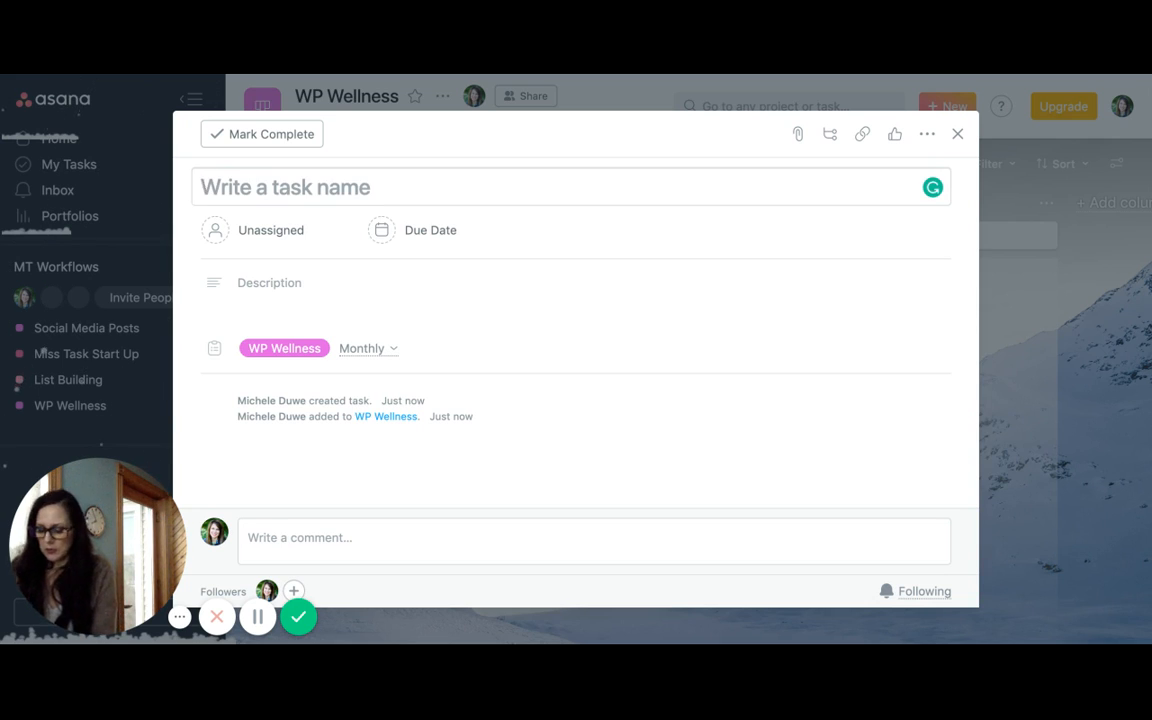
type("Check")
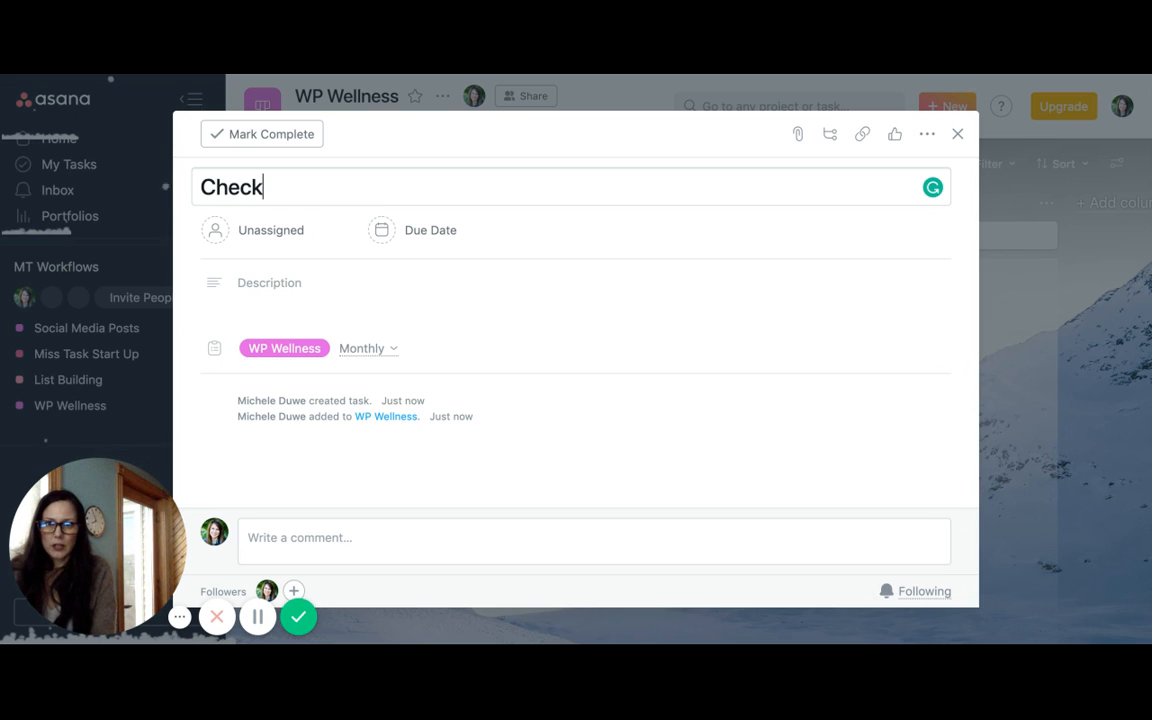
type(" WP")
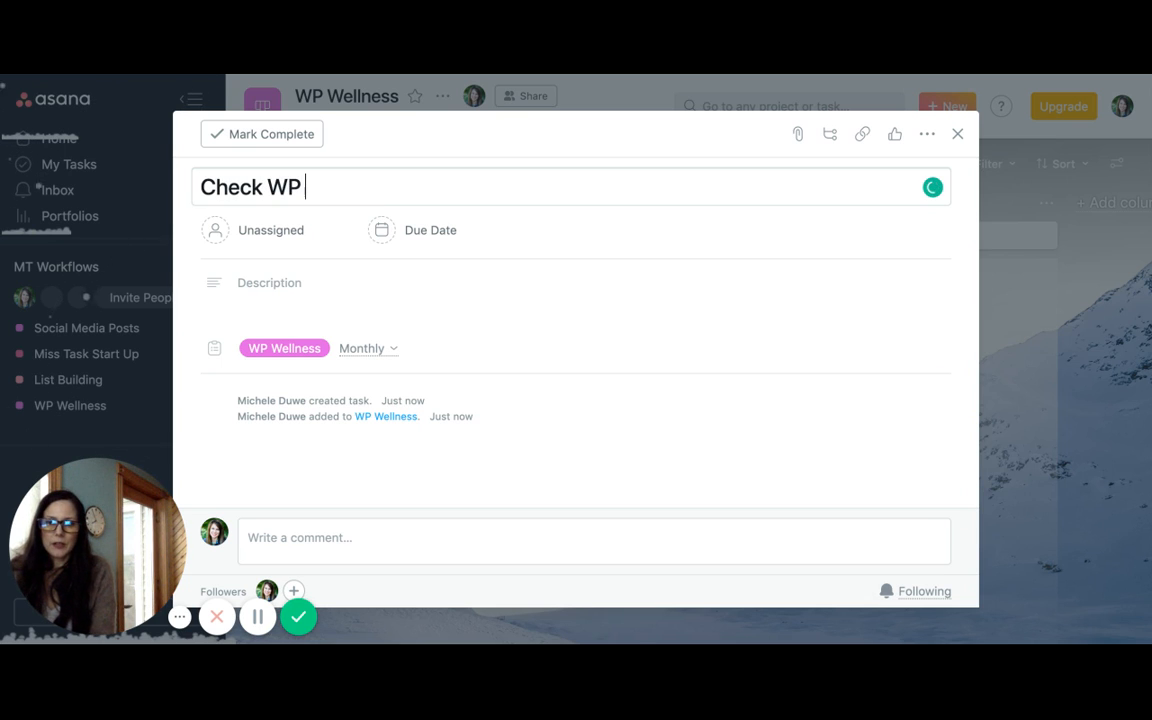
type(" Bac")
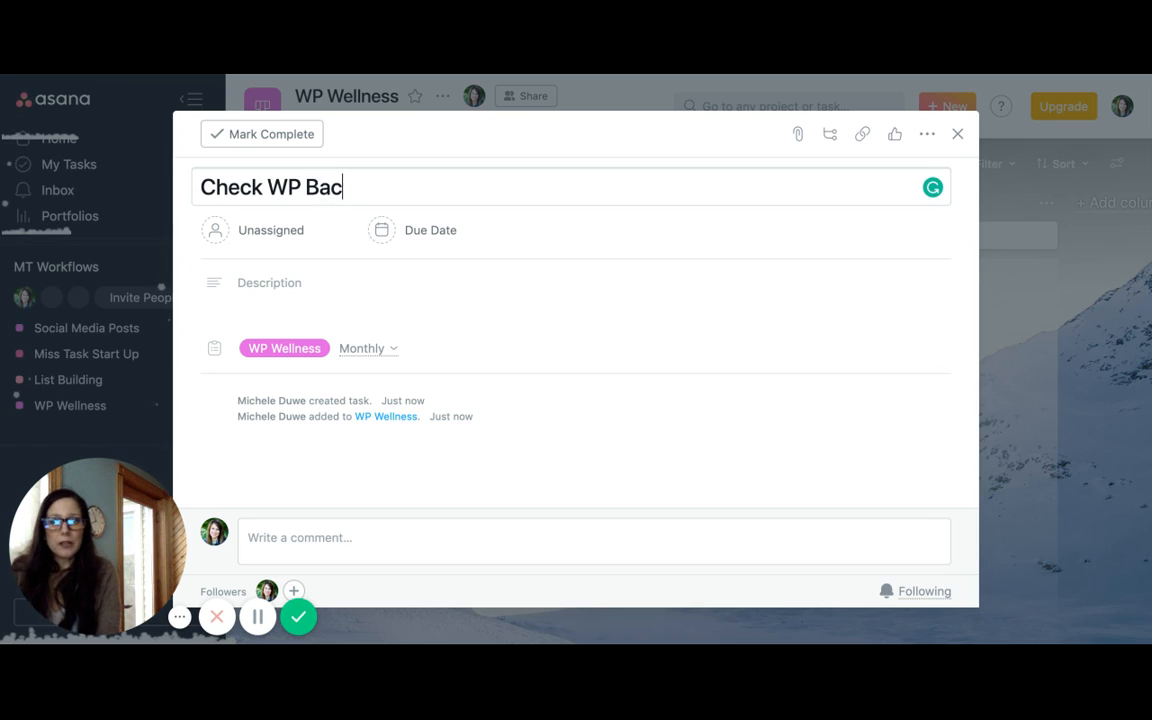
type("kup")
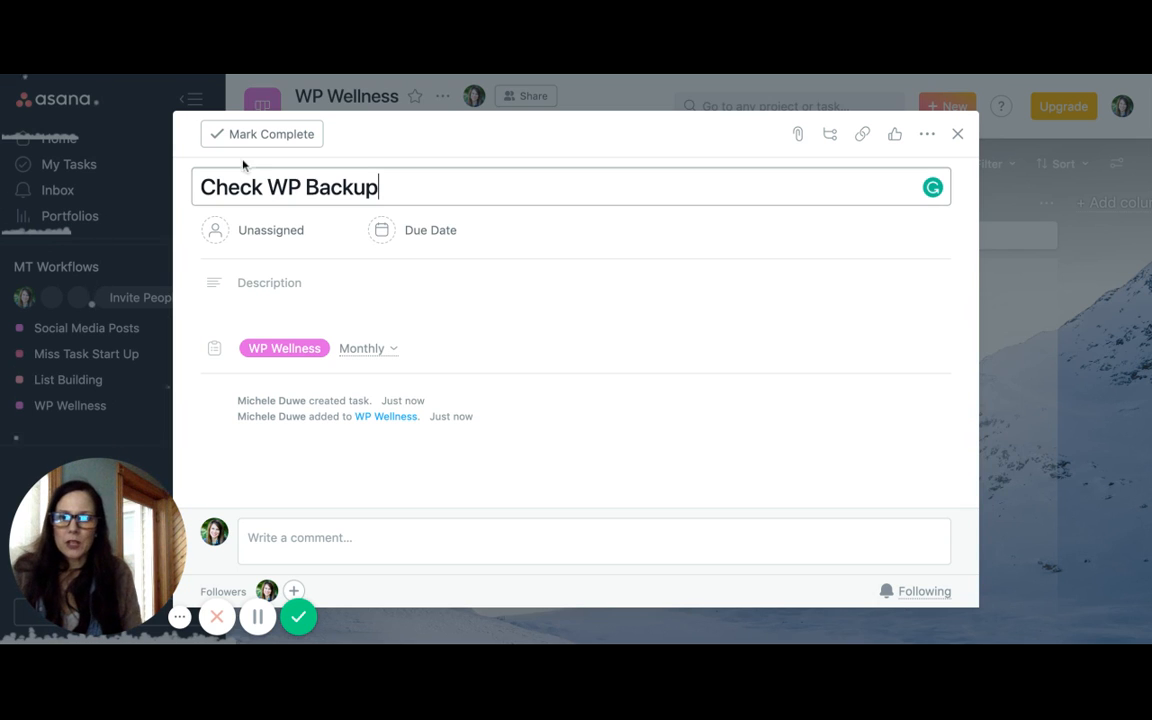
Assign the Check WP Backup task to yourself and set its due date to 02/08/19
left_click(279, 232)
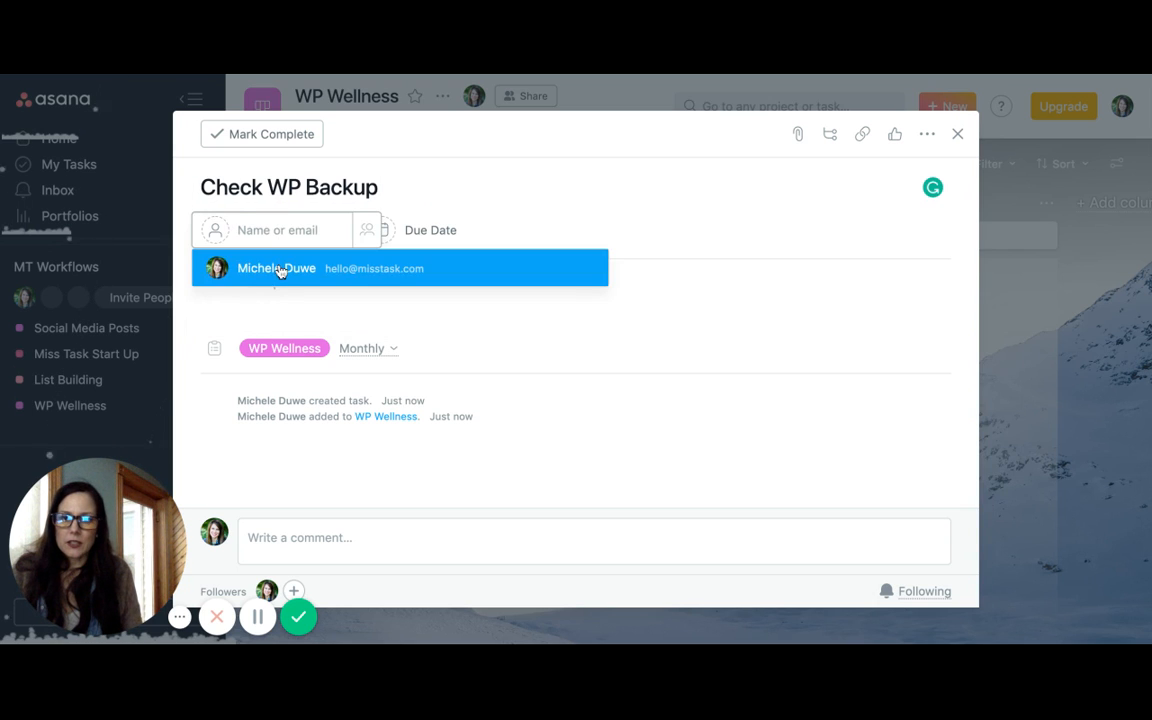
left_click(278, 267)
left_click(398, 233)
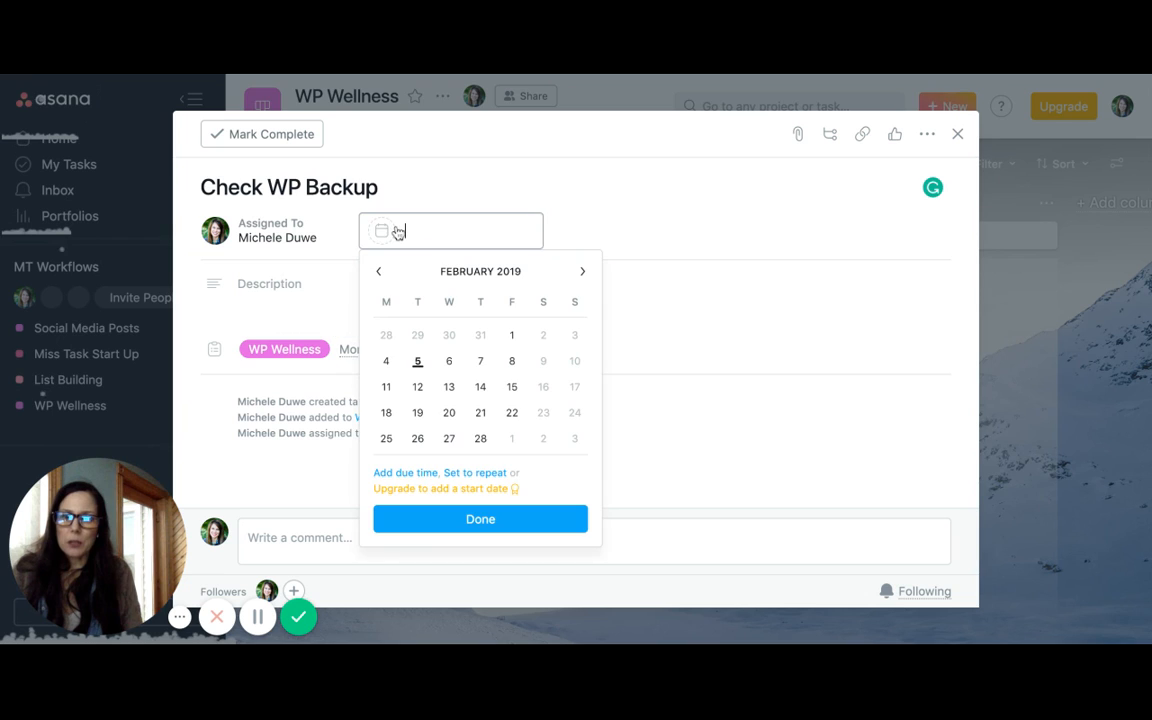
left_click(511, 361)
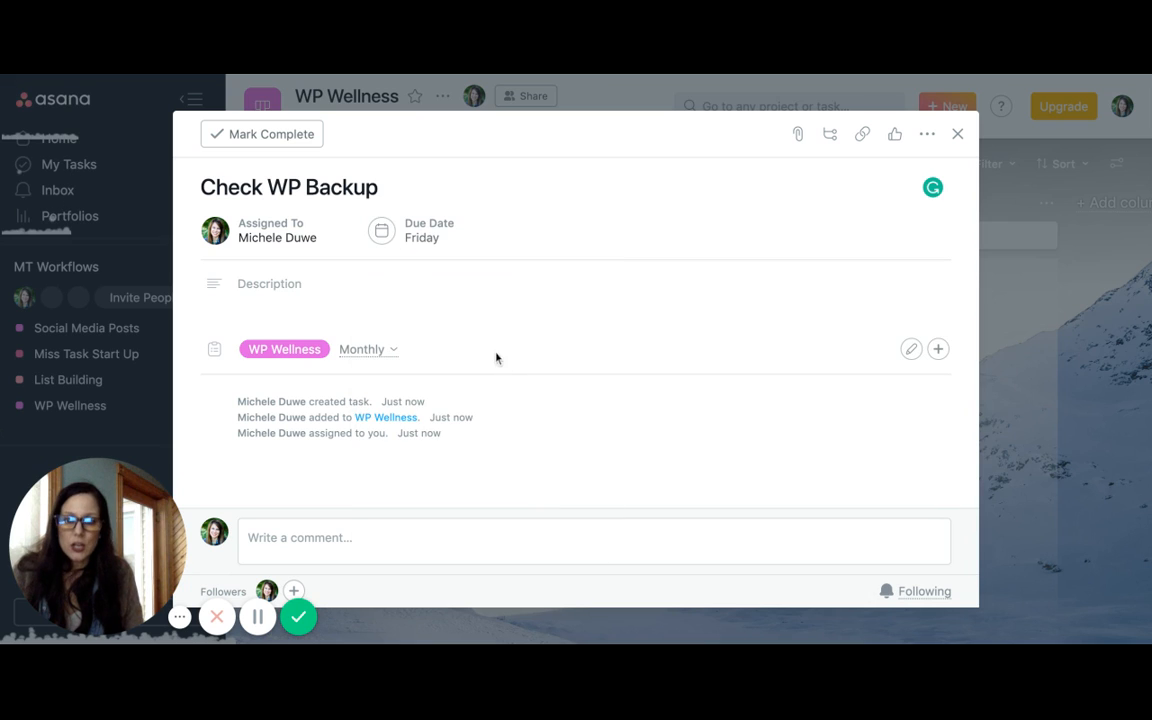
Set the Check WP Backup task to repeat weekly, every 4 weeks on Friday, and close its details
left_click(421, 235)
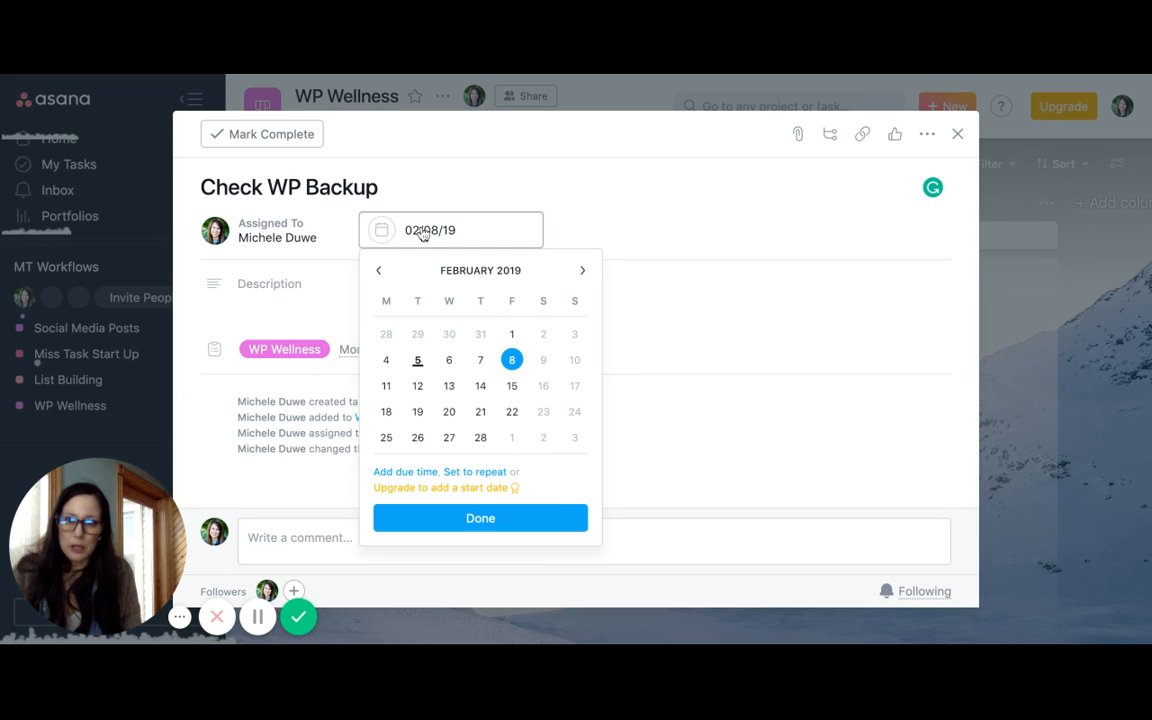
left_click(475, 472)
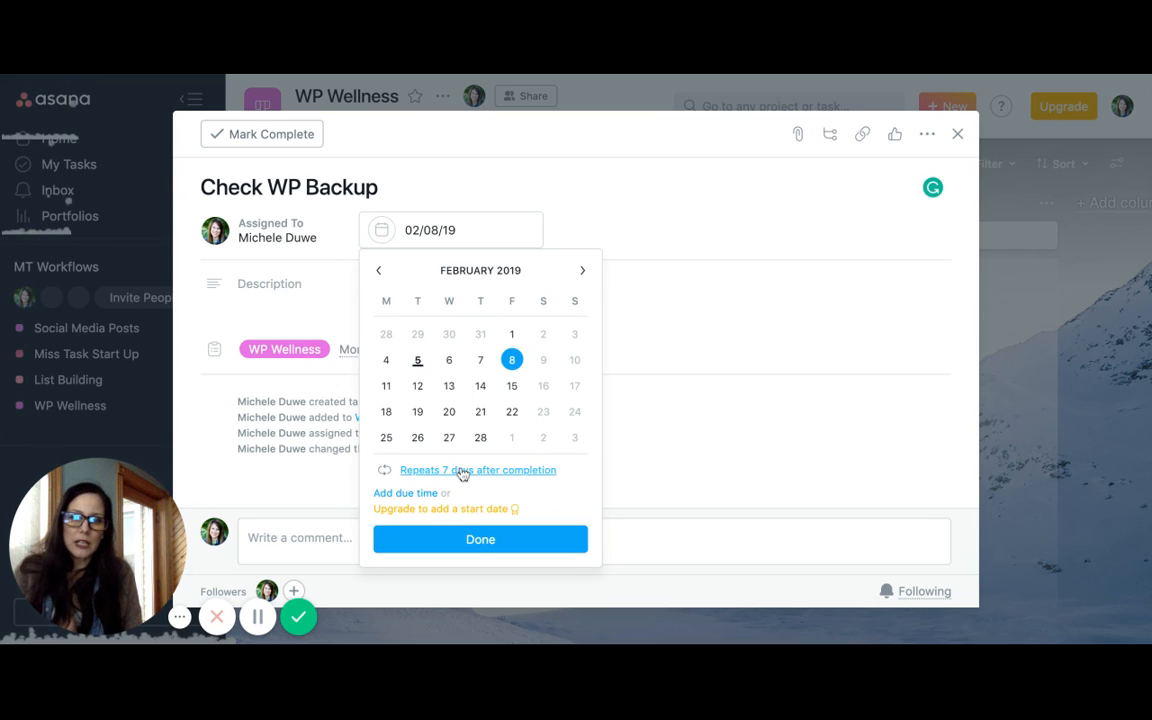
left_click(463, 472)
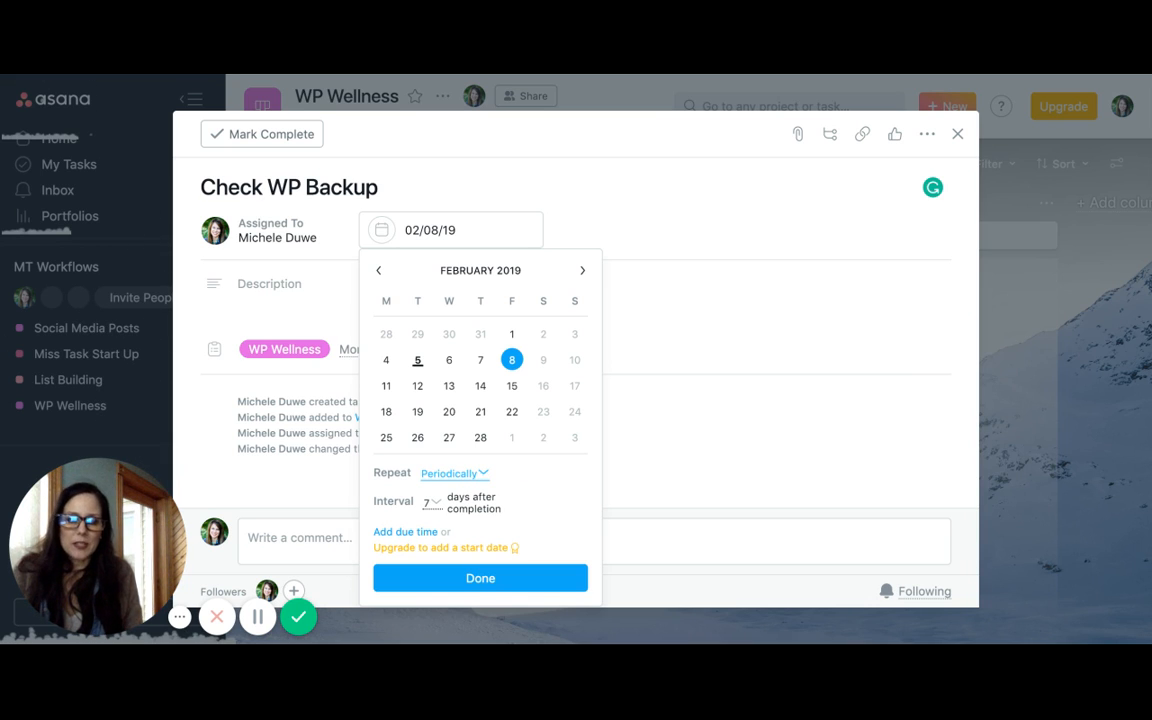
left_click(454, 496)
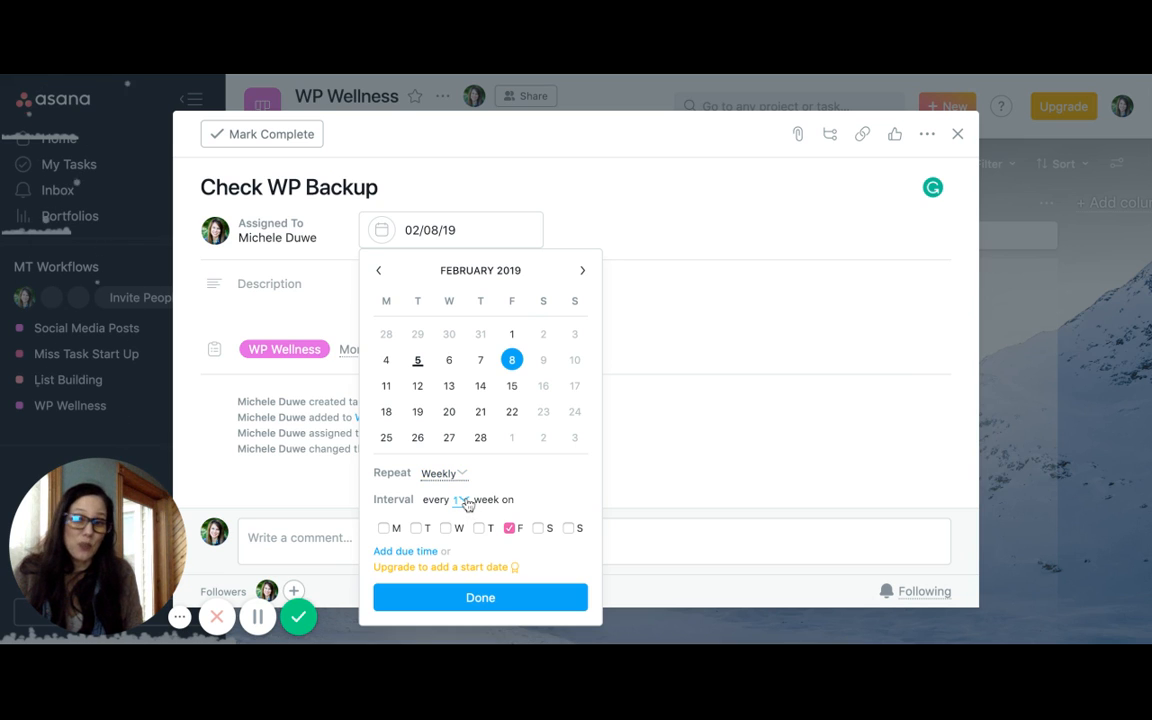
type("4")
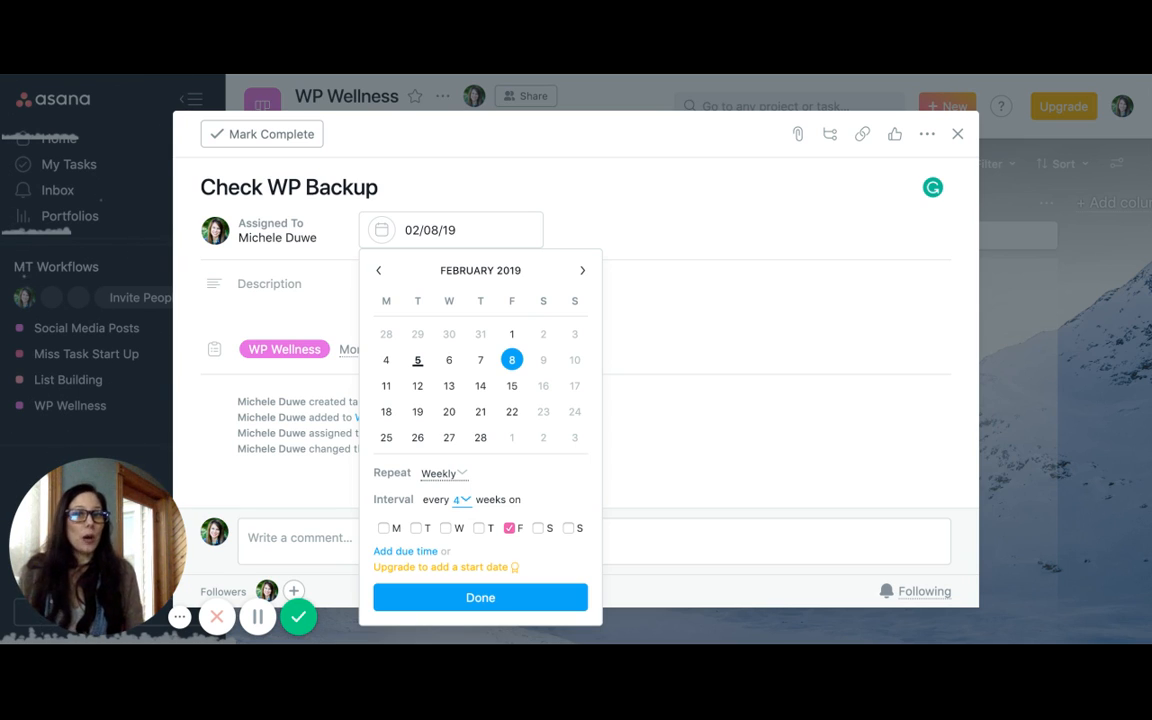
left_click(507, 601)
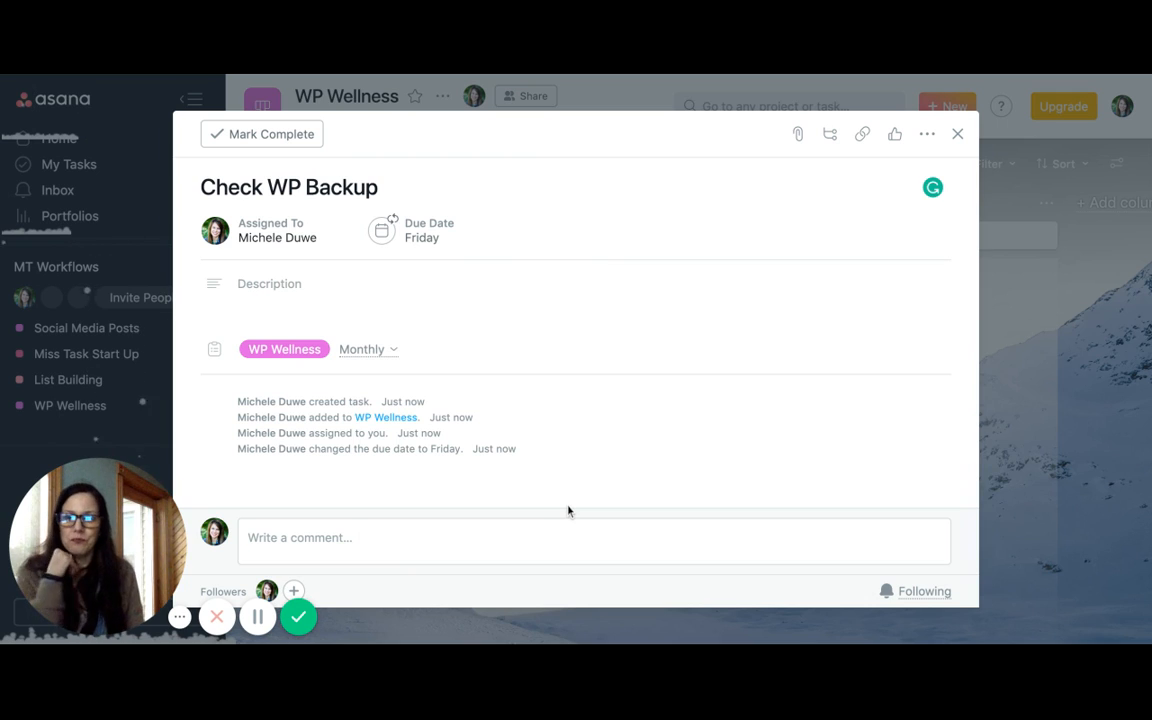
left_click(957, 136)
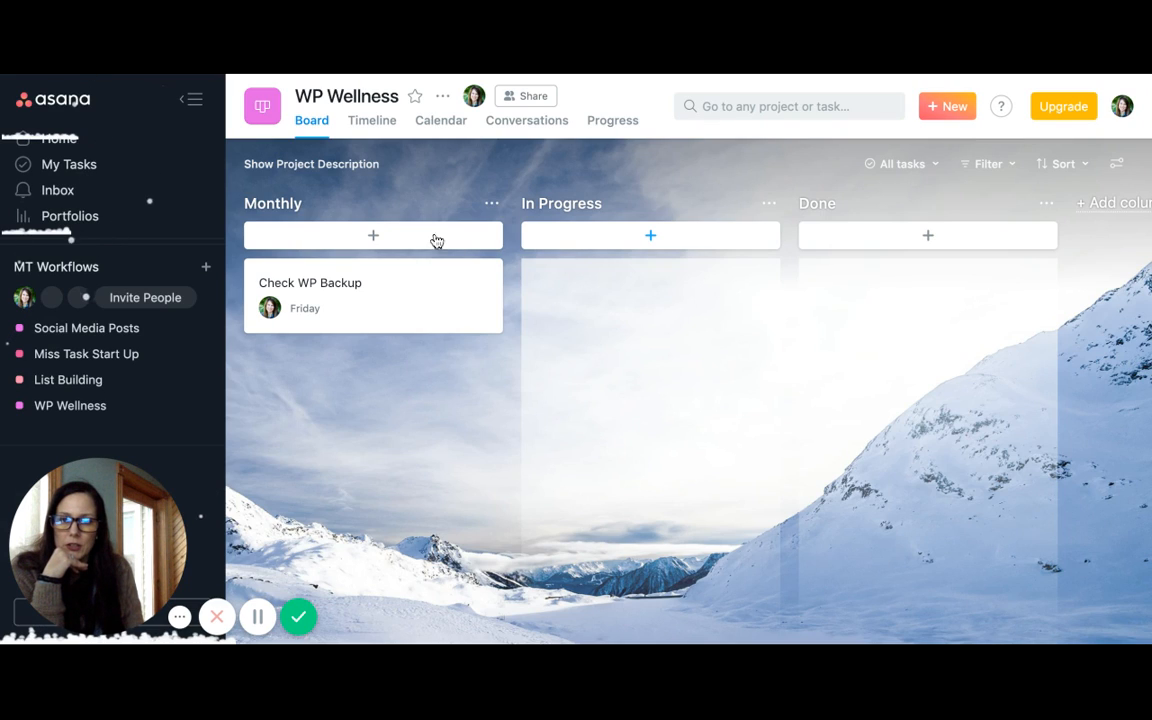
Add a task named Update WordPress to the Monthly column
left_click(373, 236)
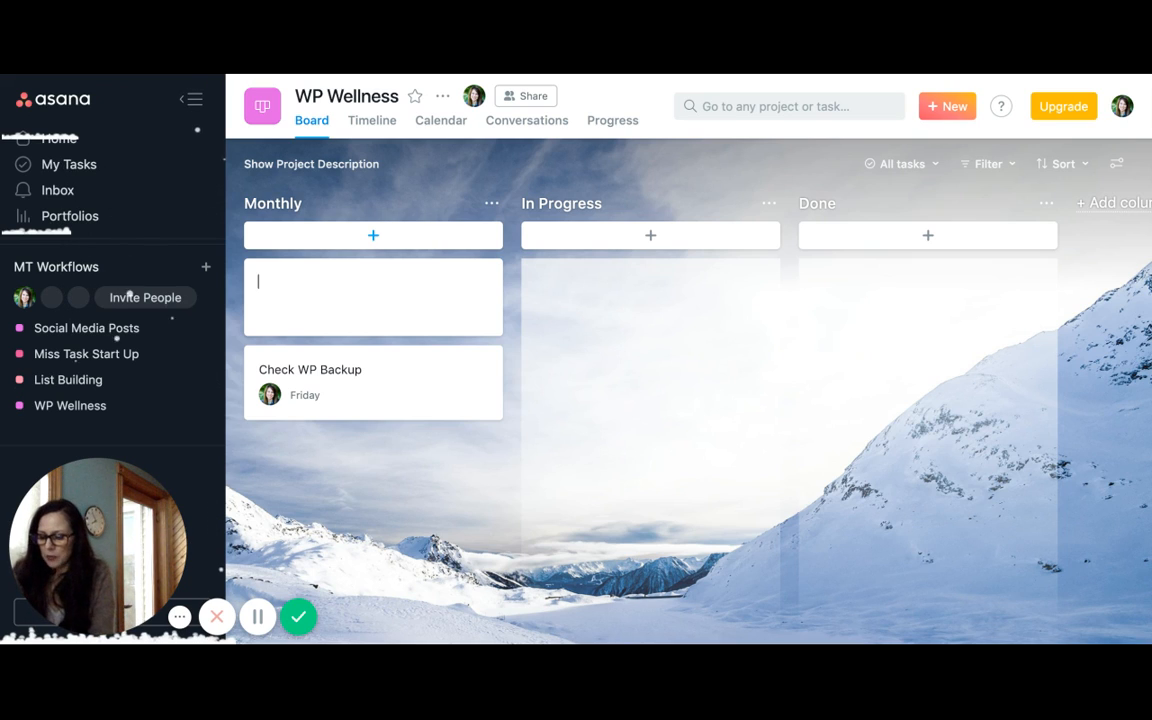
type("U")
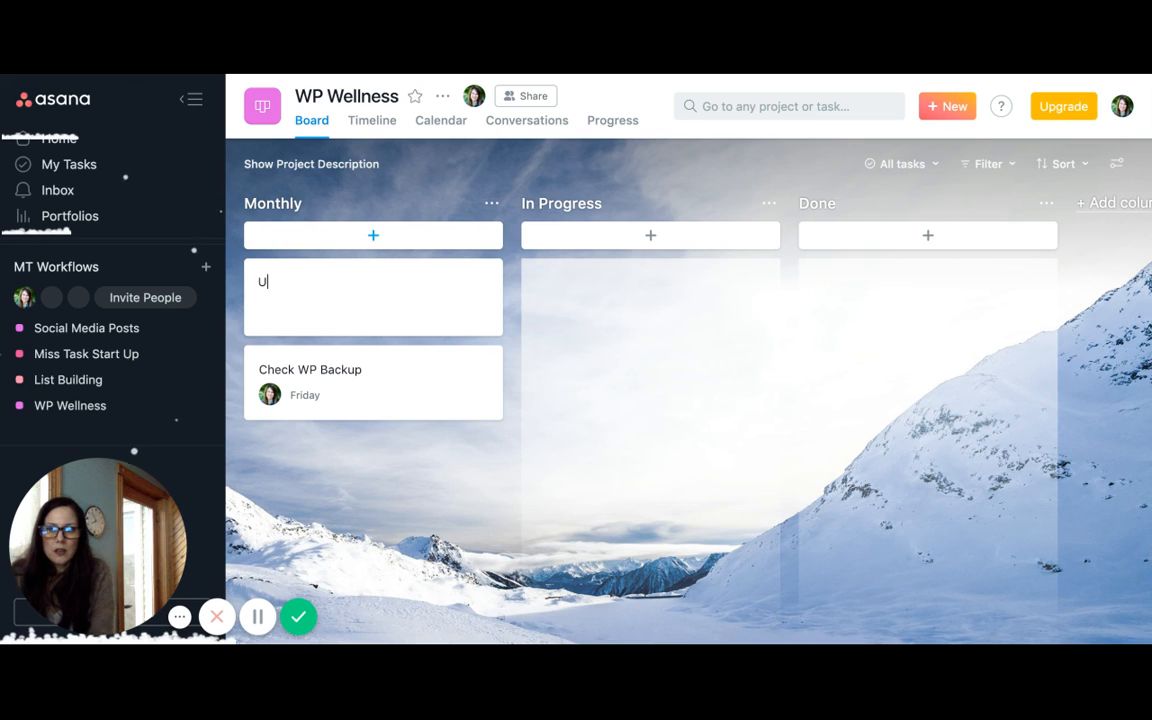
type("pdat")
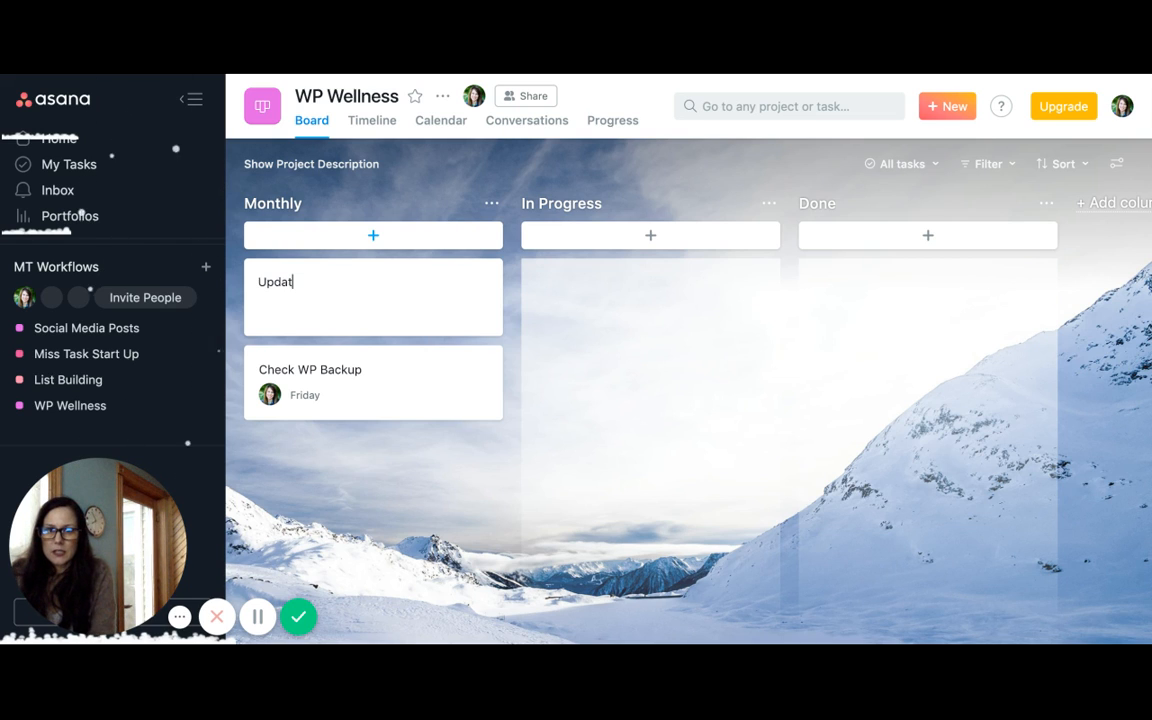
type("e Word")
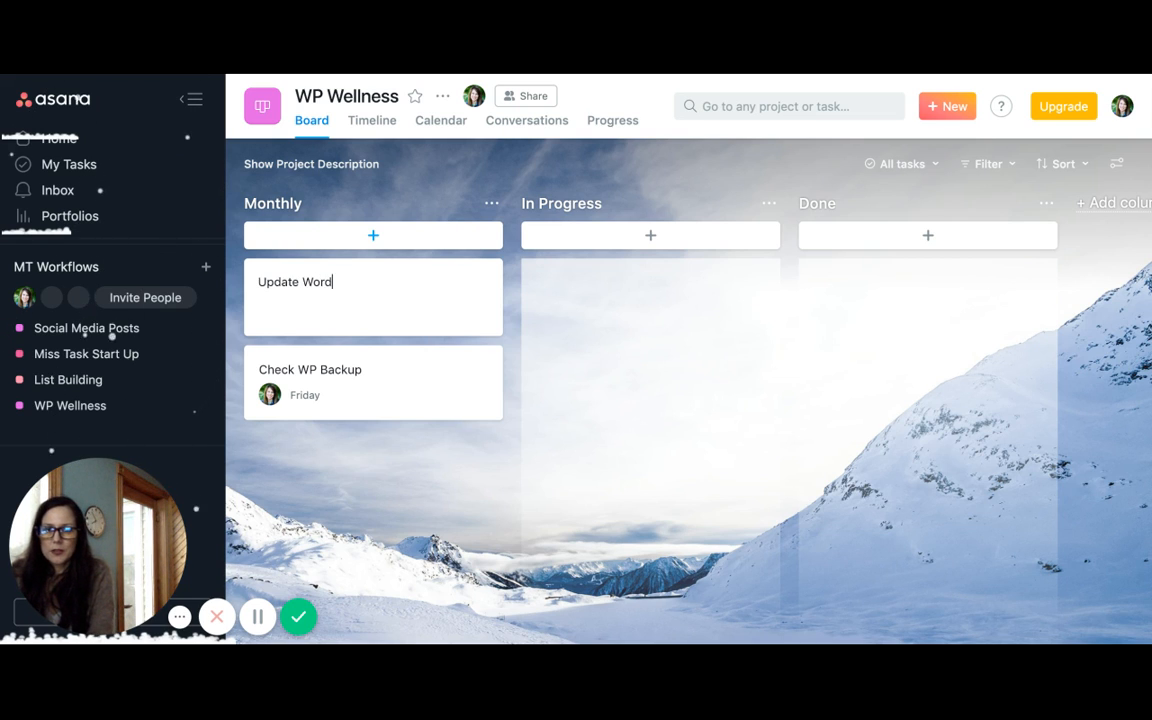
type("Press")
key("Return")
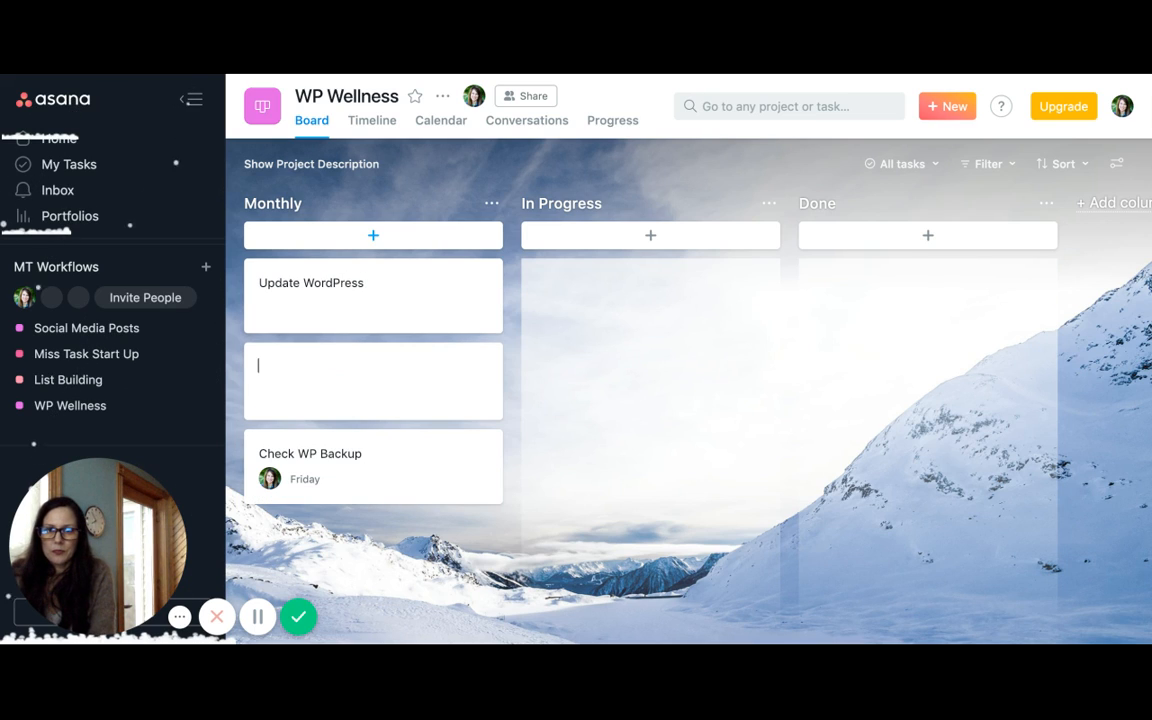
Add a task named Update Plugins below Update WordPress in the Monthly column
type("Update ")
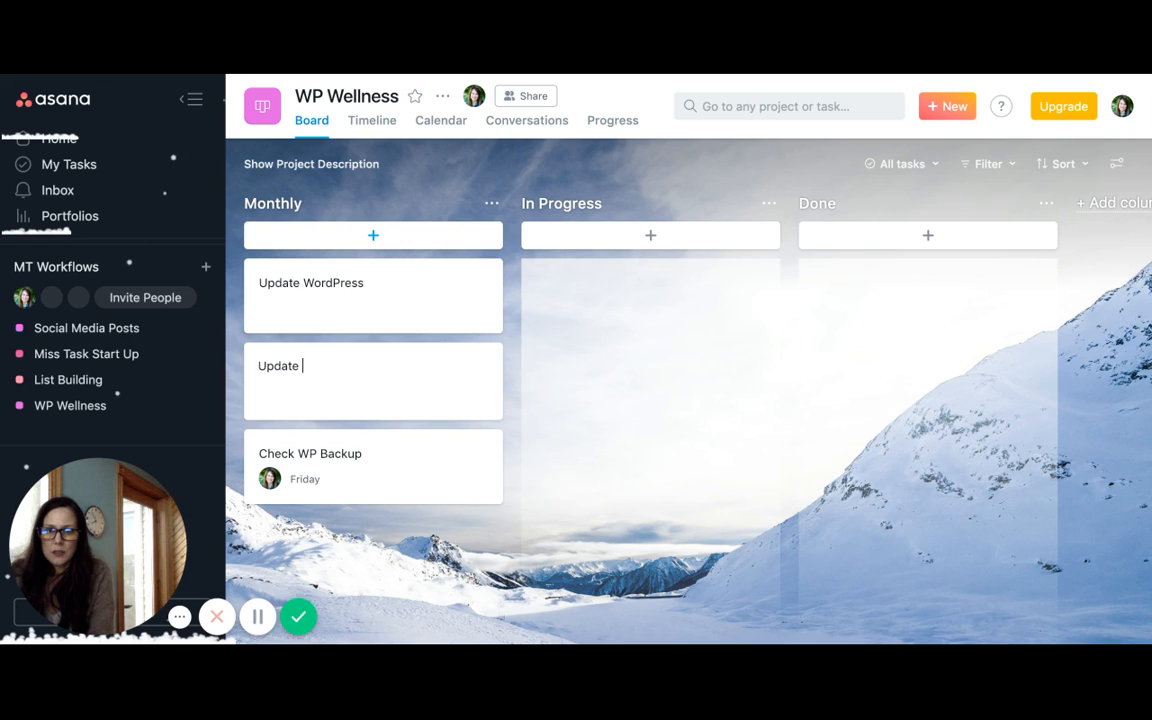
type("Pu")
key("BackSpace")
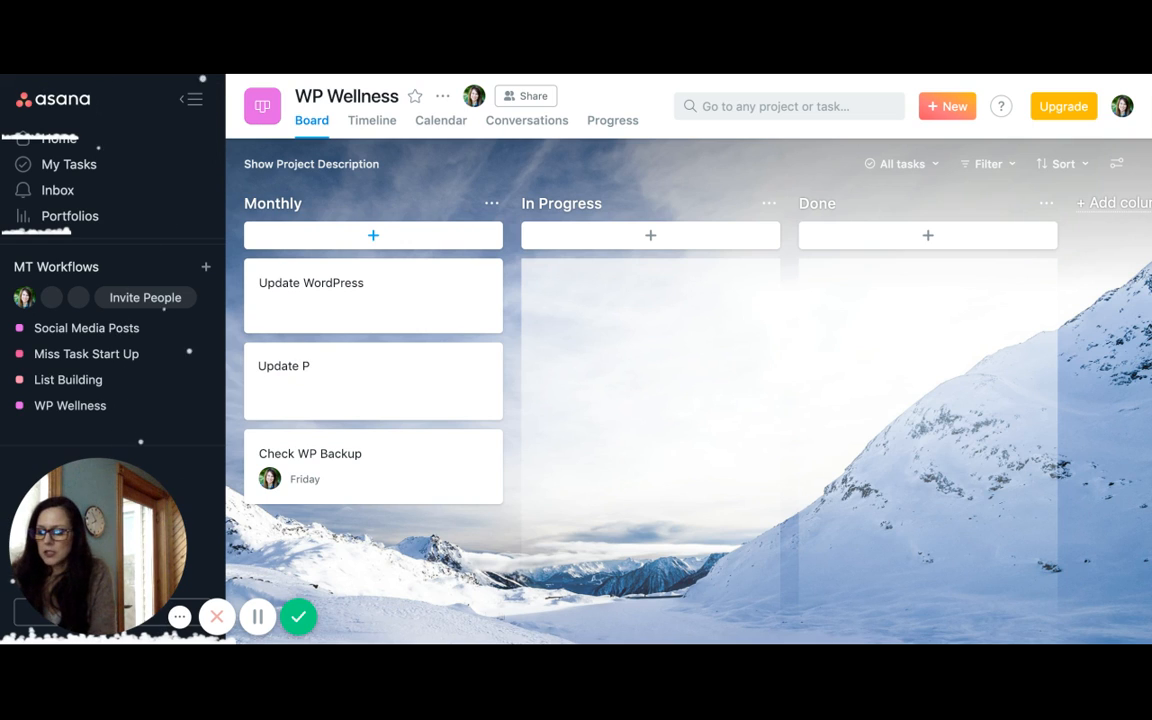
type("lugins")
key("Return")
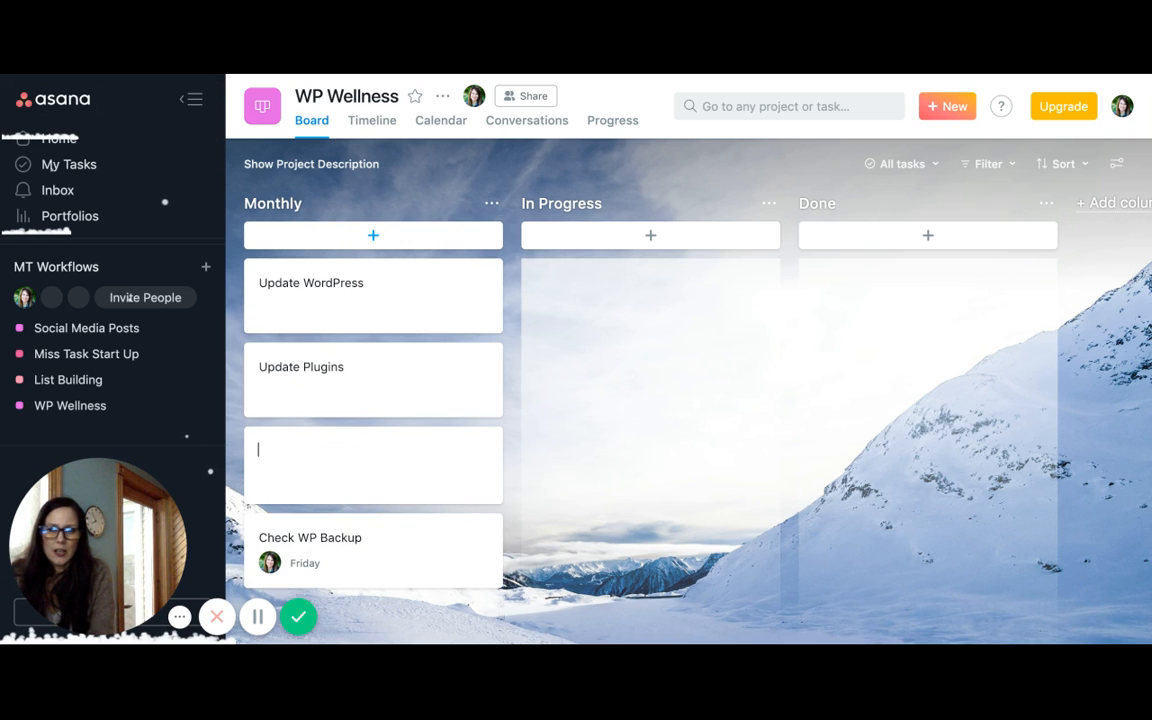
Add a task named Update Theme below Update Plugins in the Monthly column
type("Update ")
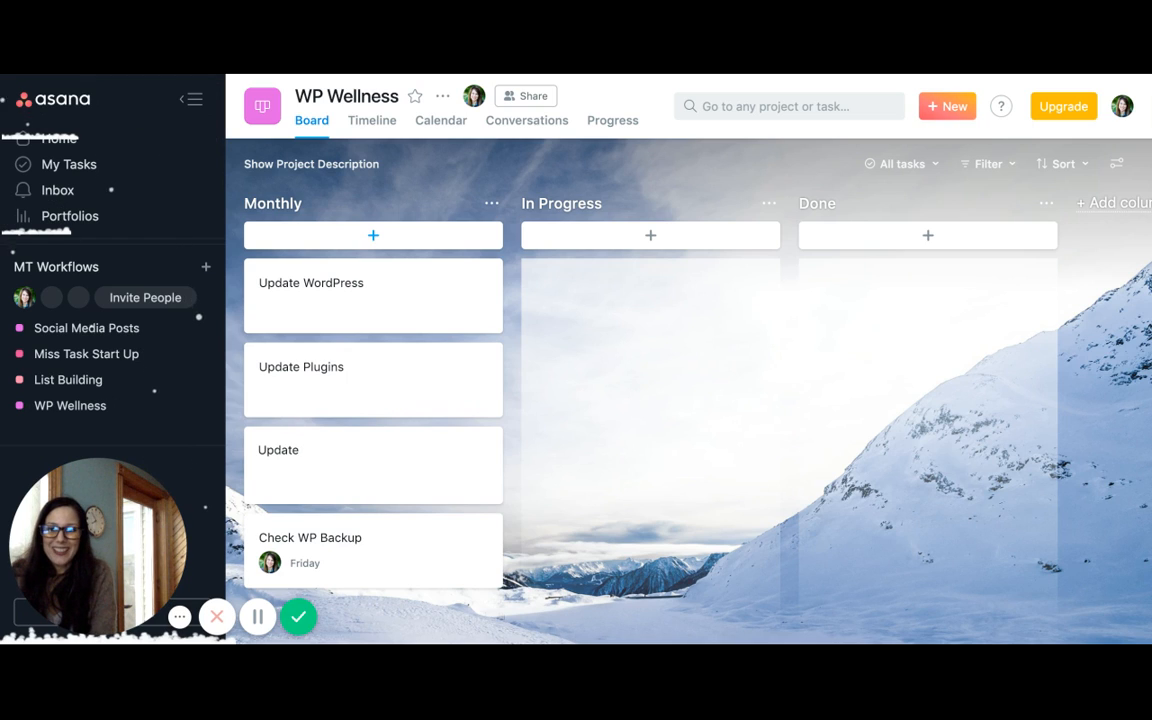
type("Theme")
key("Return")
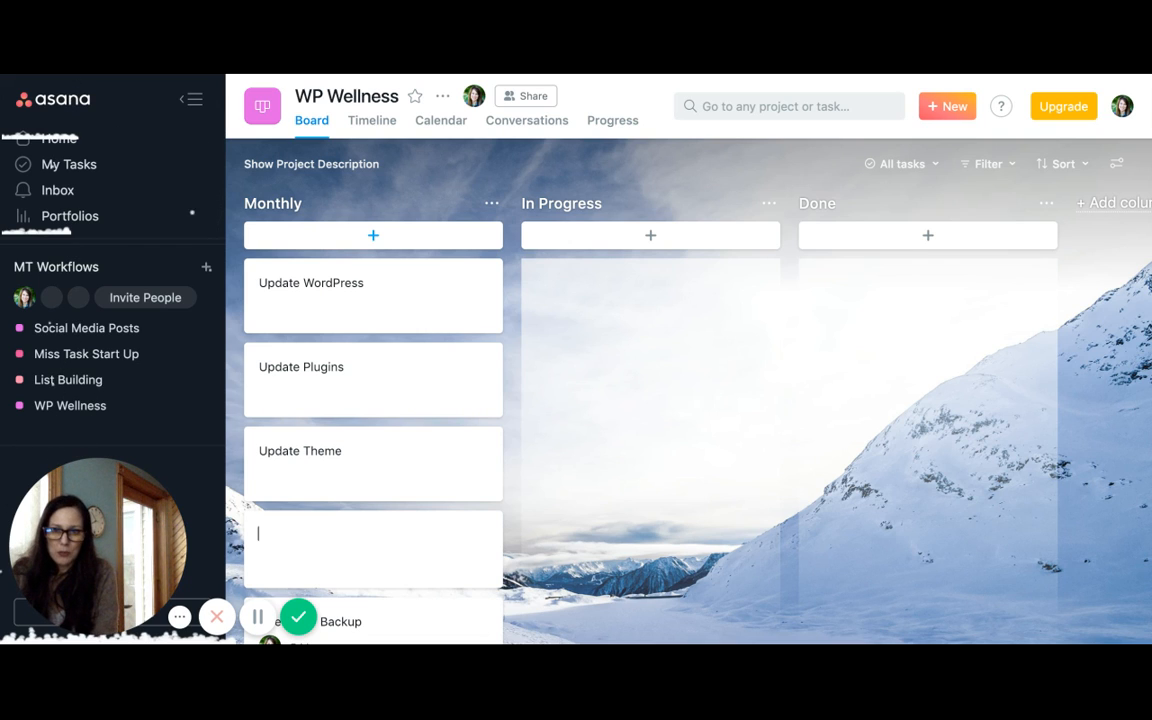
Add a task named Check Comment - Spam below Update Theme in the Monthly column
type("C")
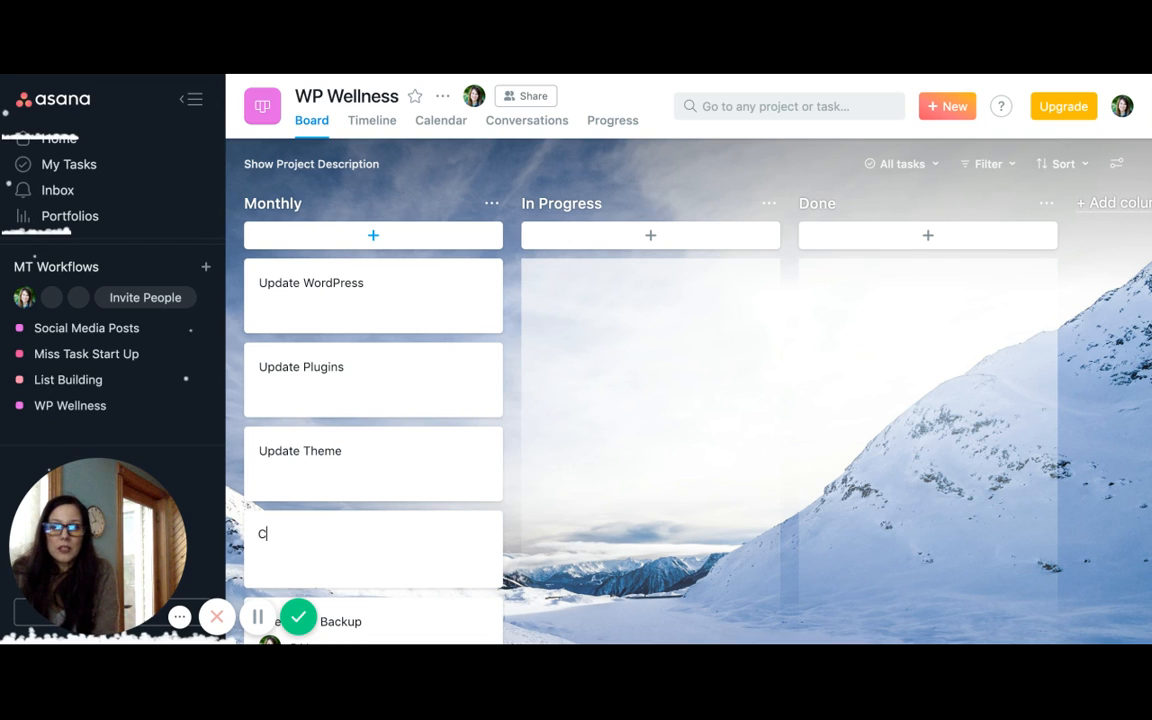
type("heck ")
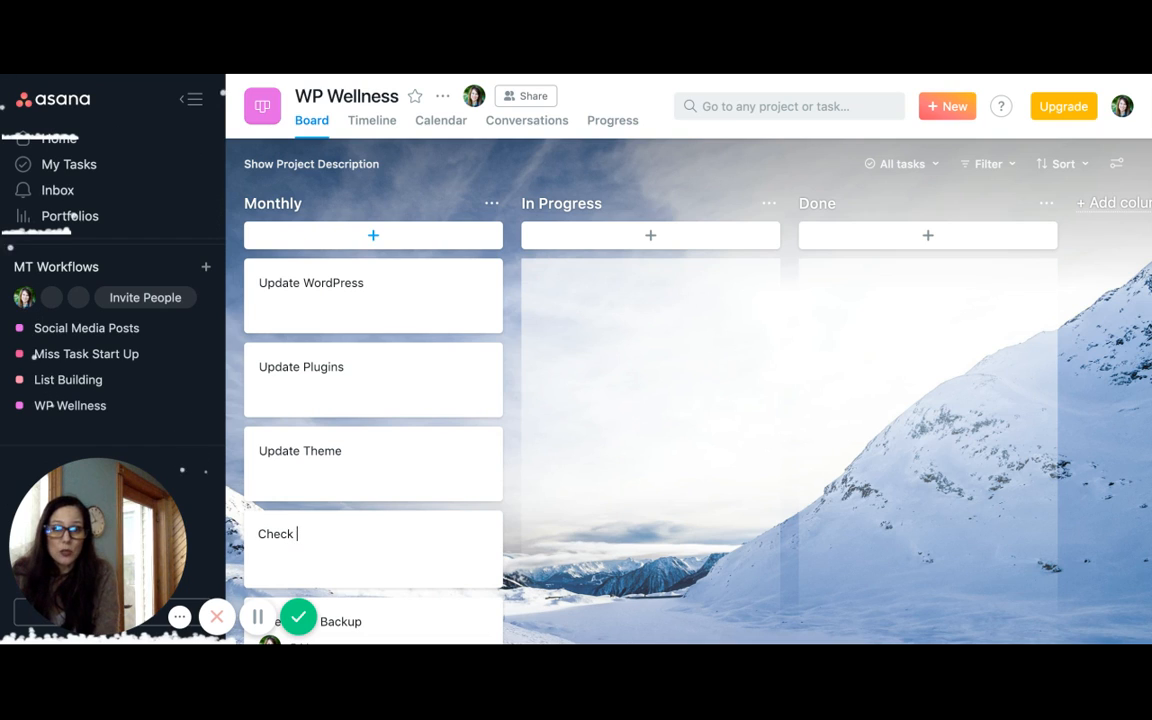
type("Comment - Spam")
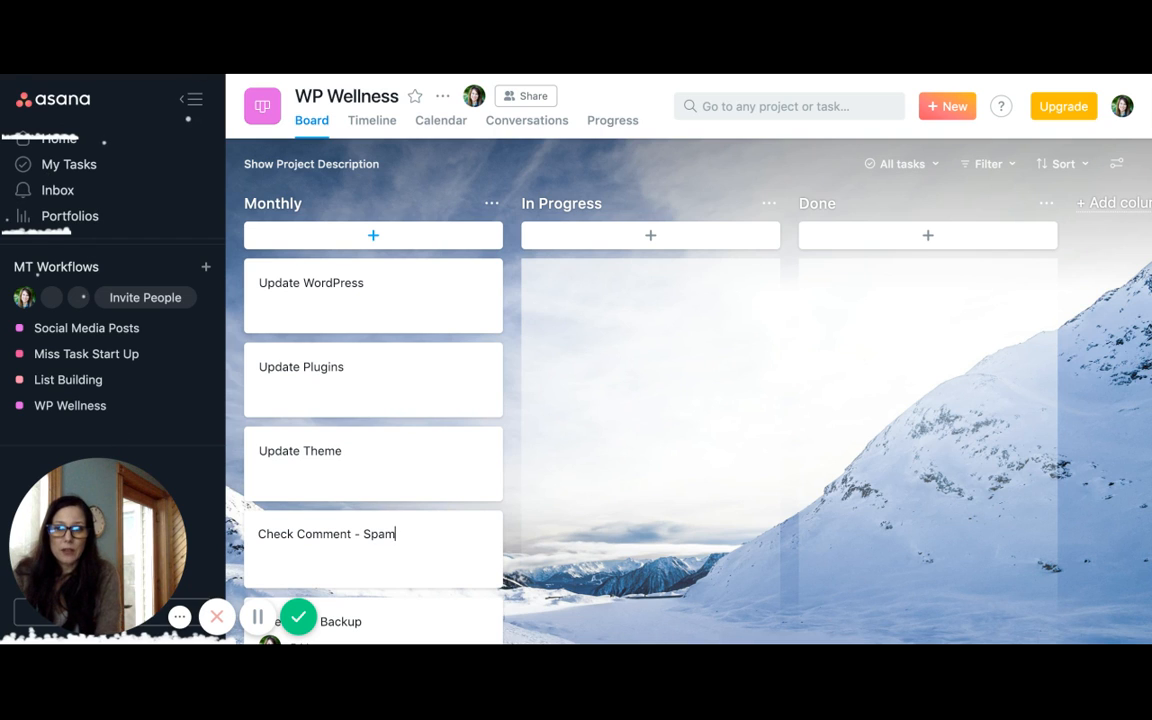
key("Return")
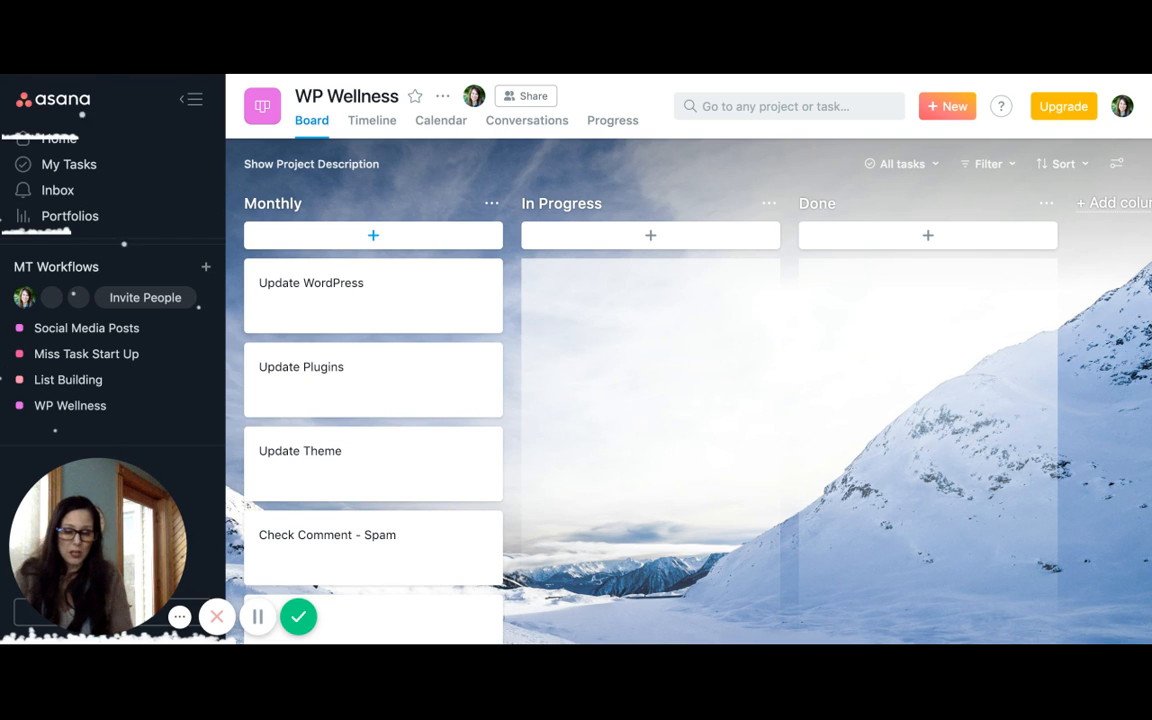
Add a task named Broken Links - Fix below Check Comment - Spam in the Monthly column
scroll(435, 316, "down", 3)
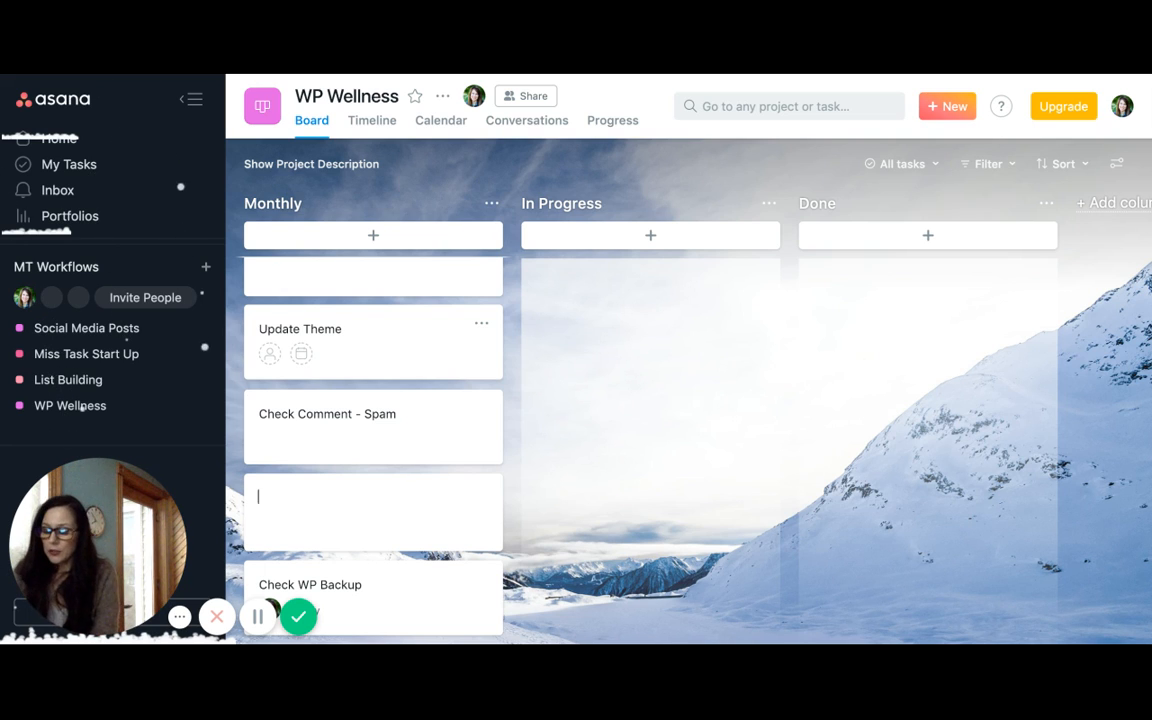
type("B")
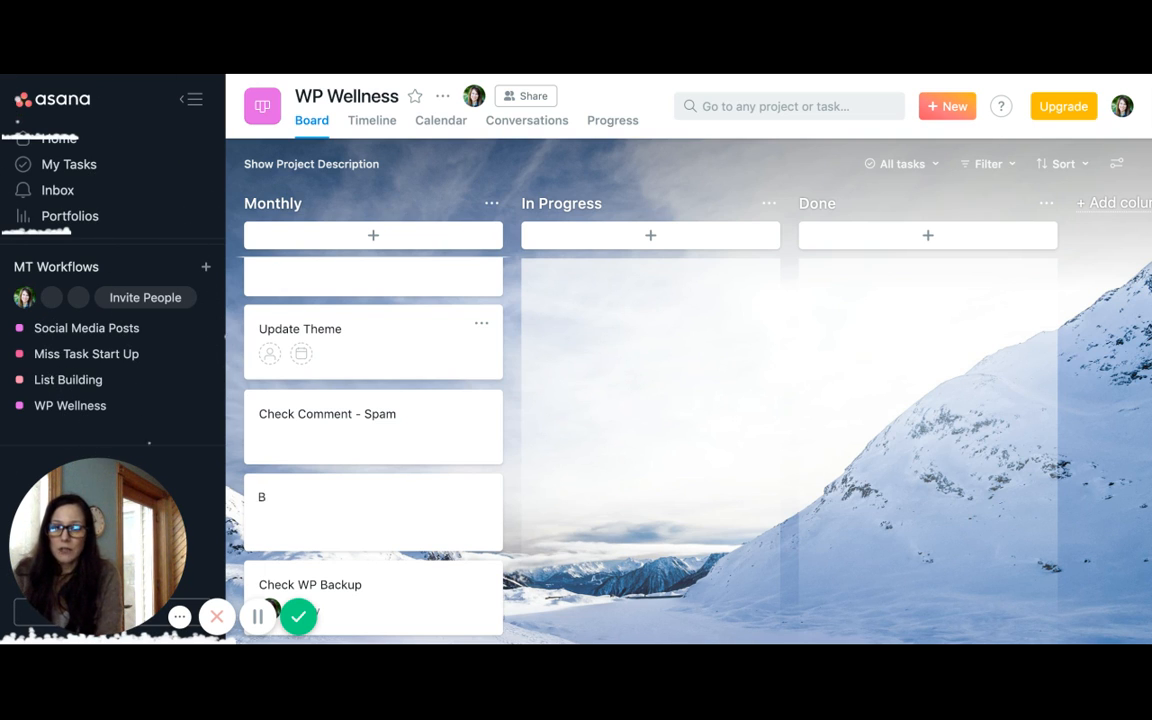
type("roken")
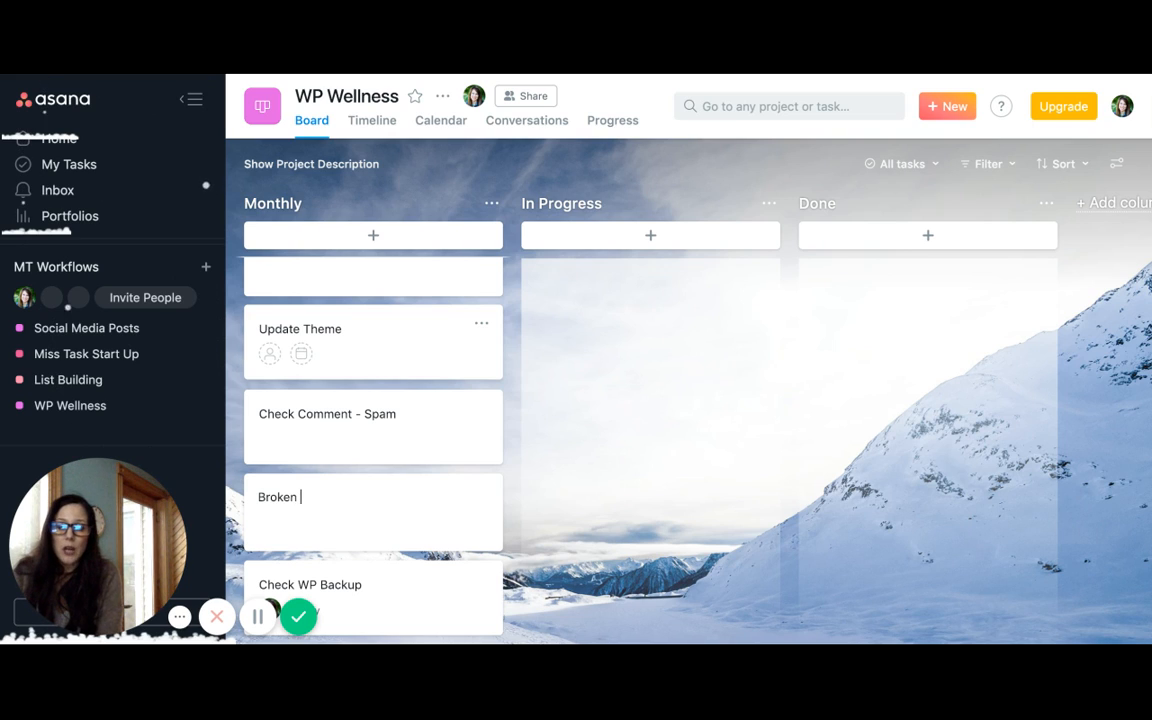
type(" Links")
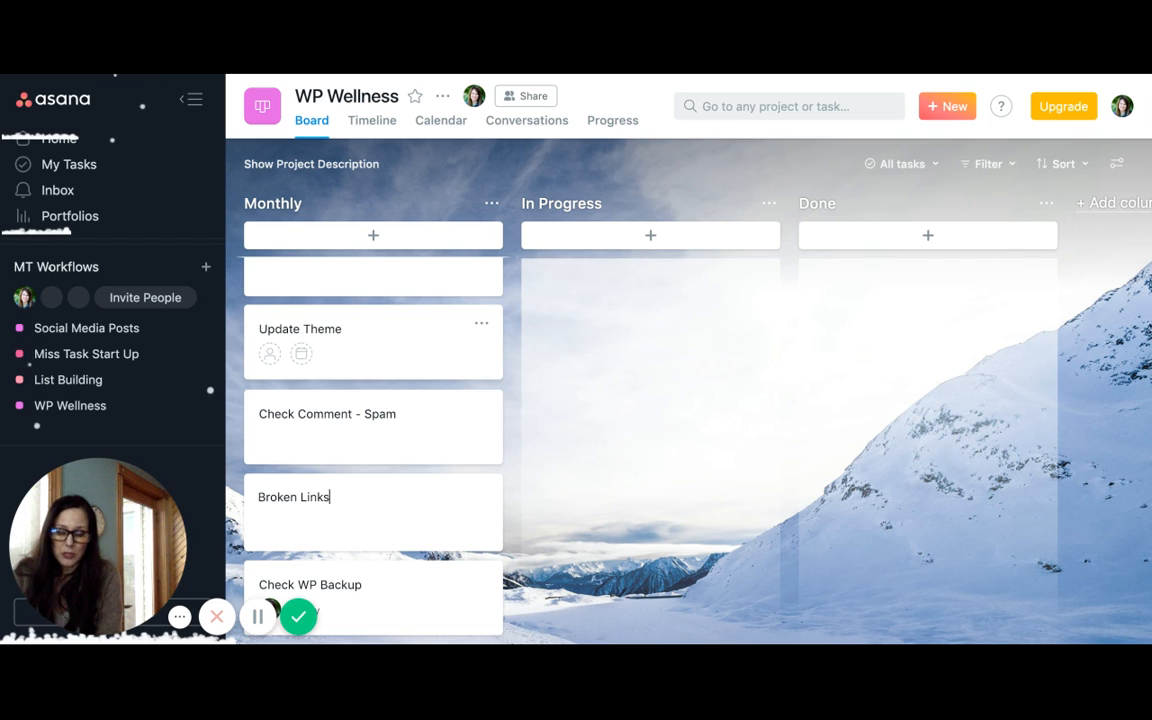
type(" -")
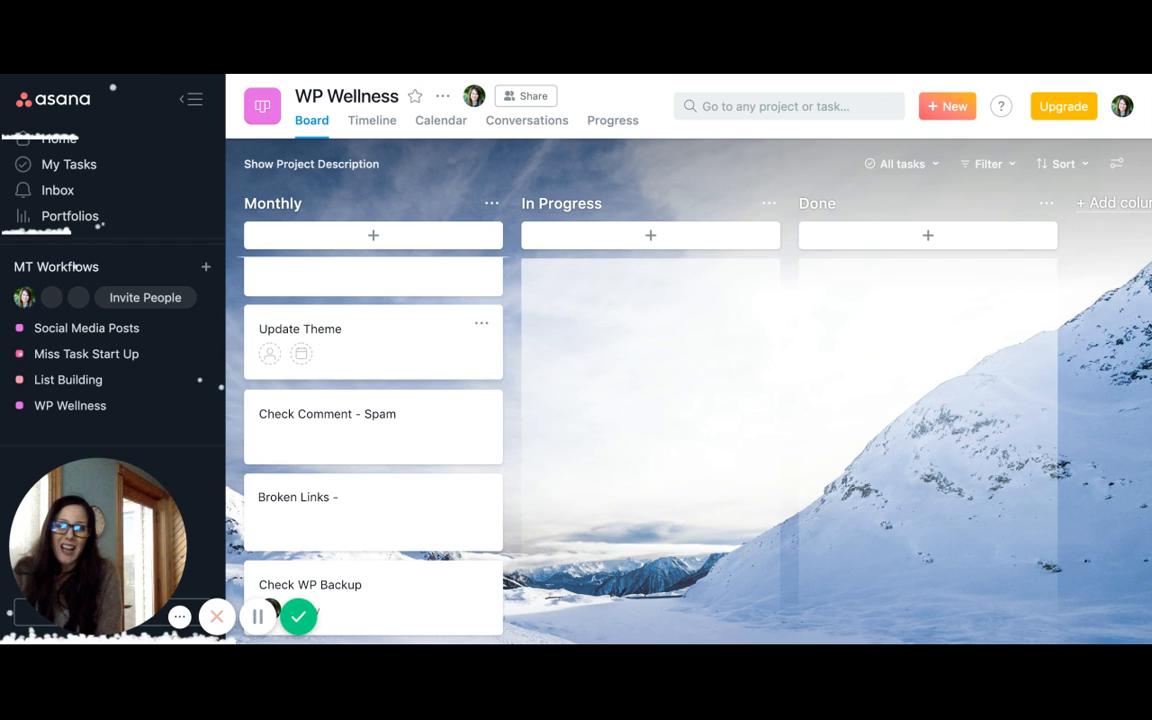
type(" Fix")
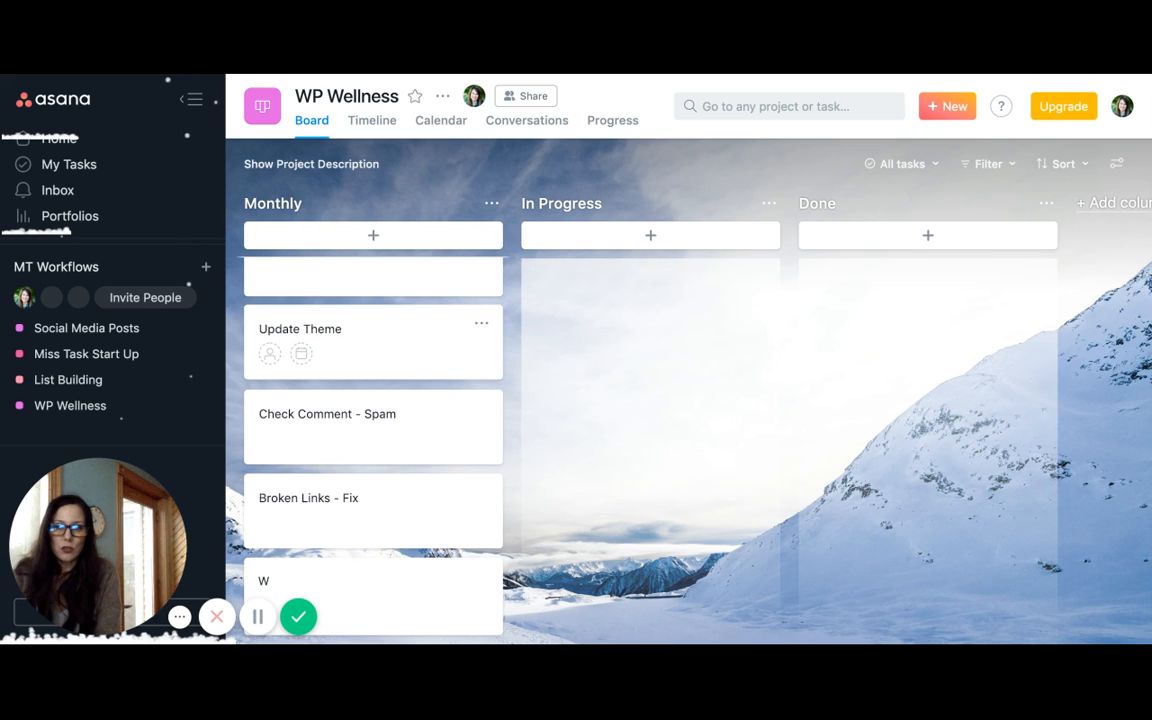
Add a task named Security below Broken Links - Fix in the Monthly column
key("BackSpace")
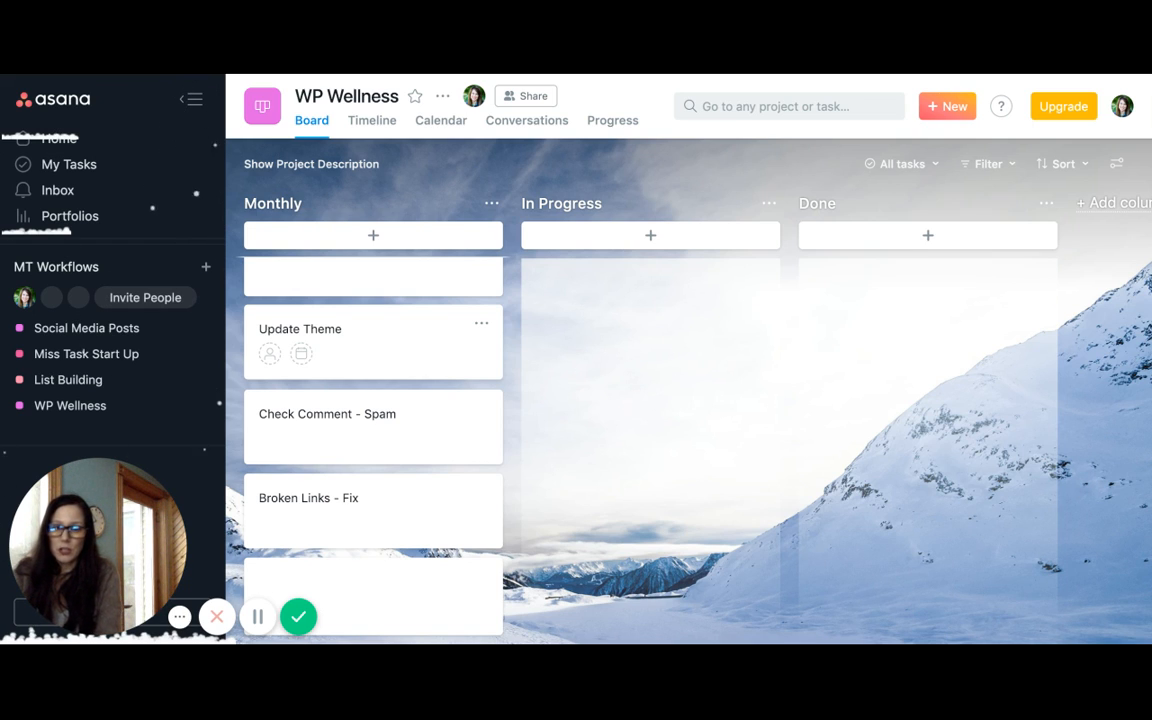
type("Ser")
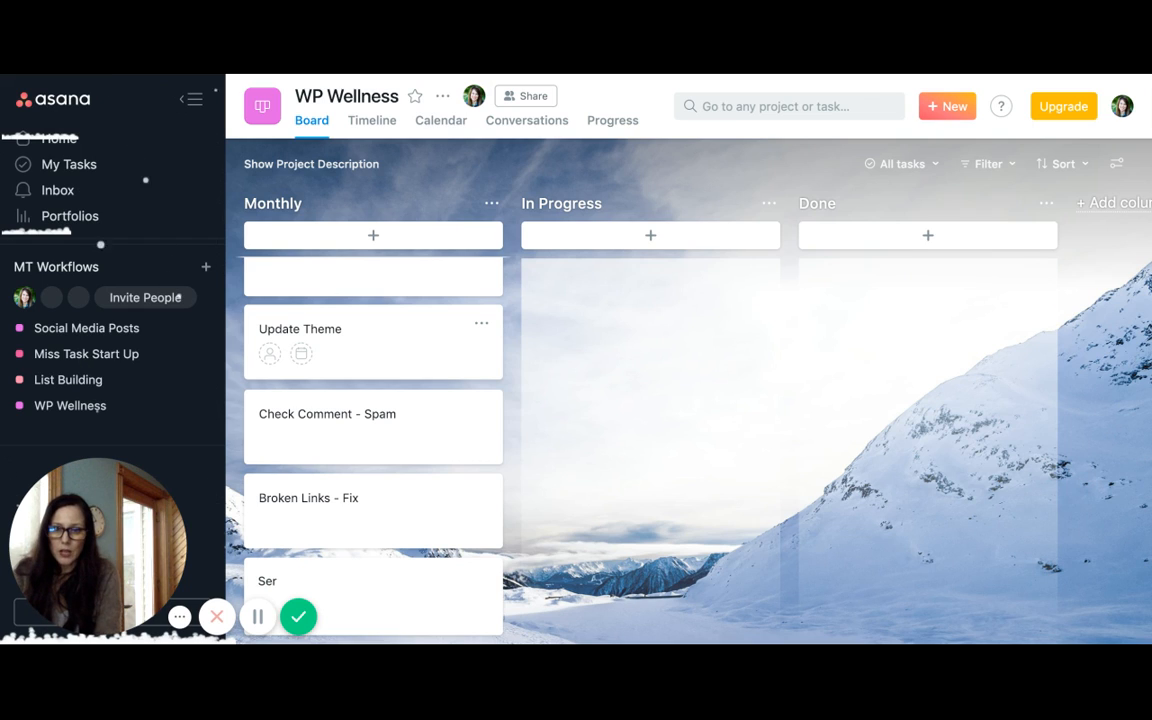
key("BackSpace")
type("curity")
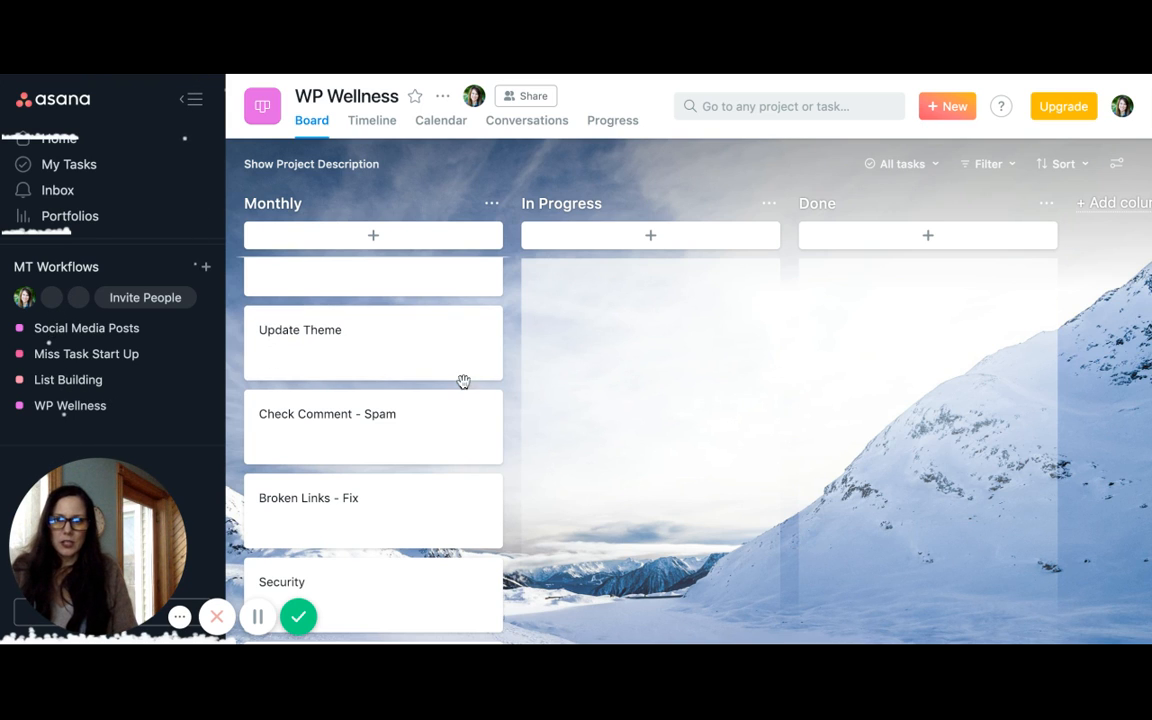
key("Return")
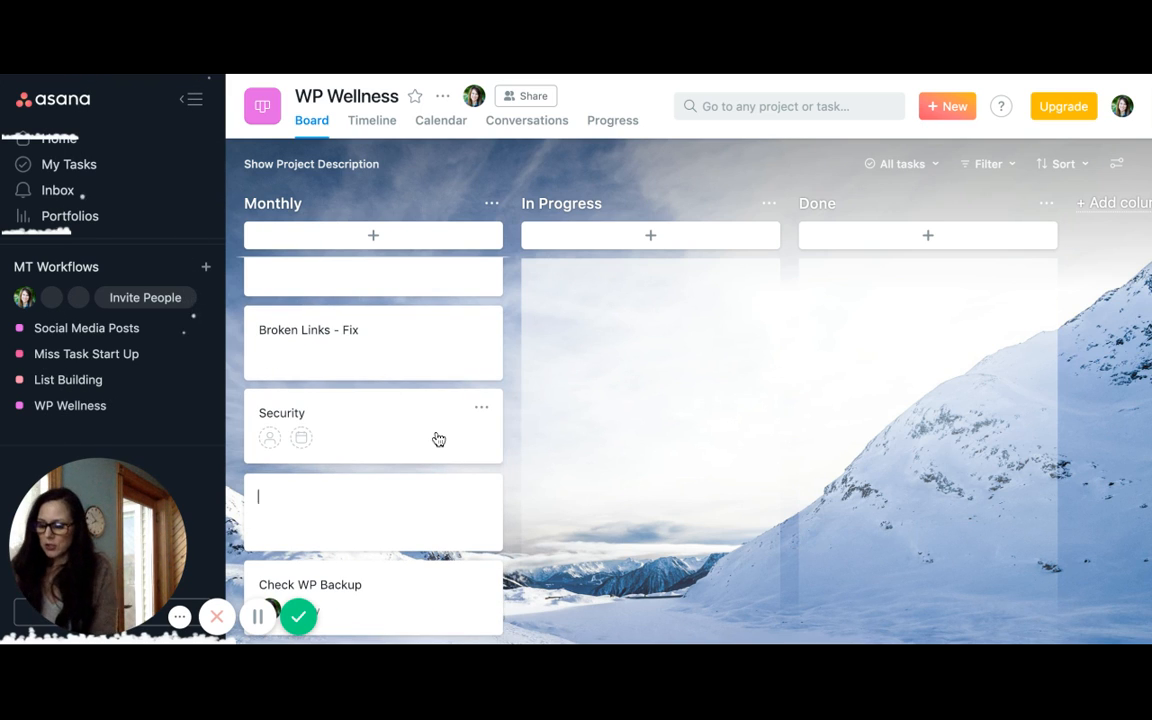
Add a task named Track KPI below Security in the Monthly column
type("c")
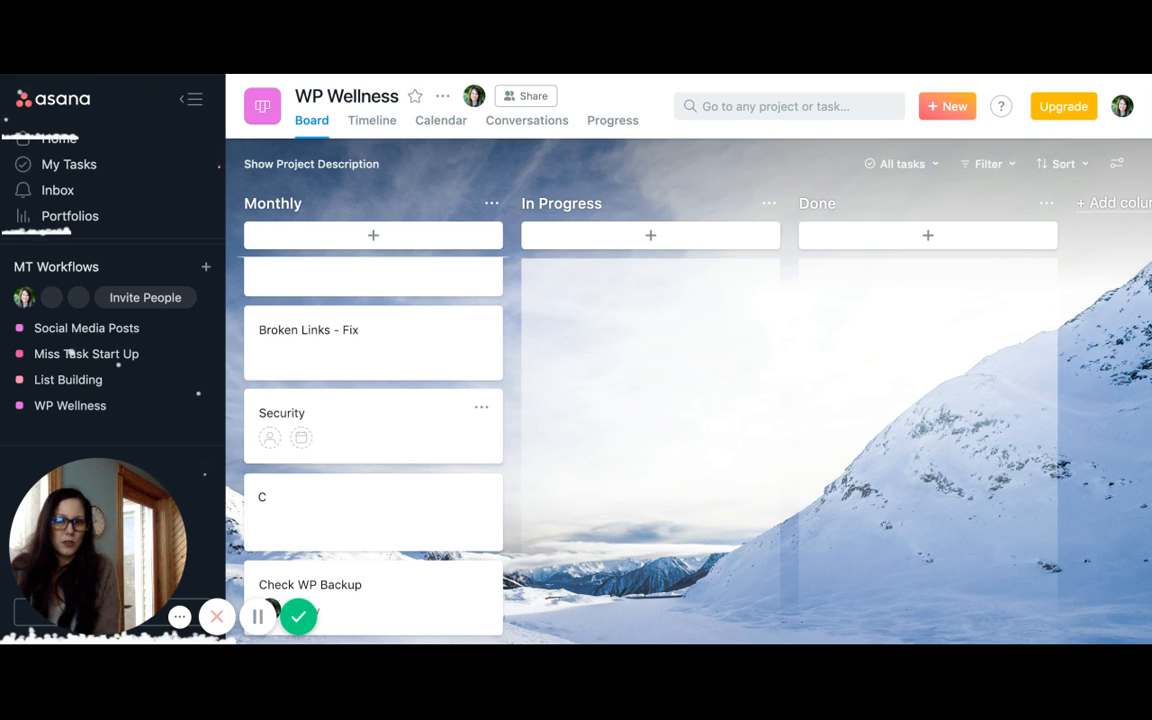
key("BackSpace")
type("T")
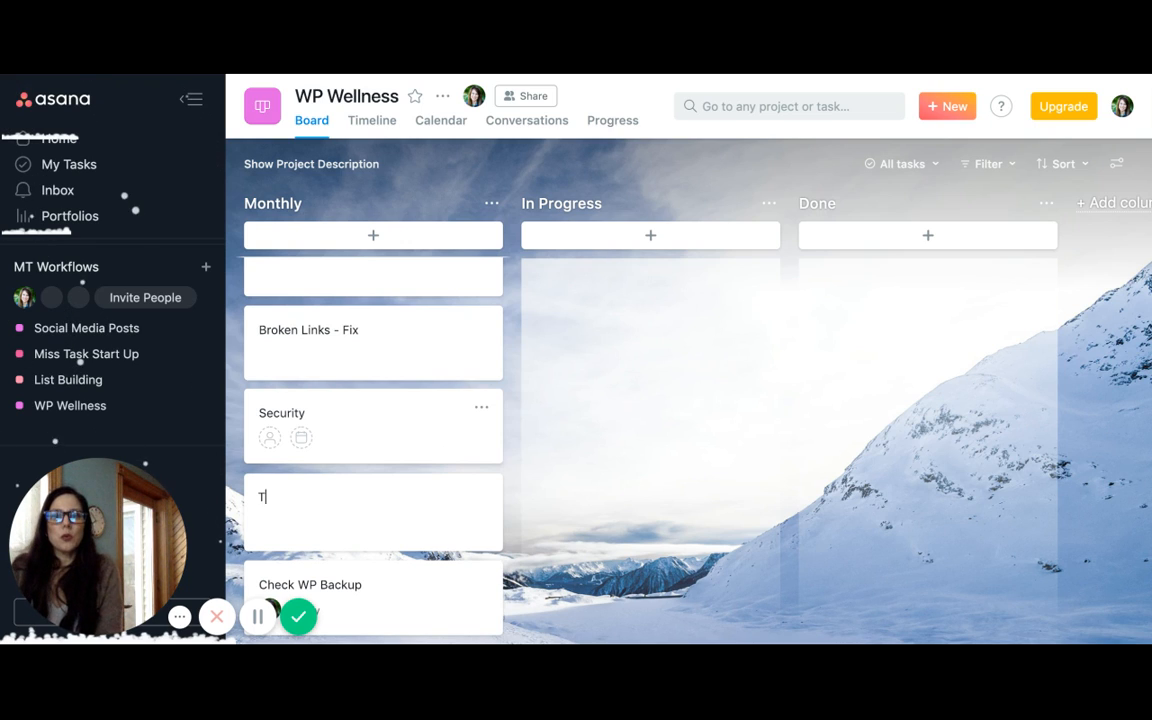
type("rack KPI")
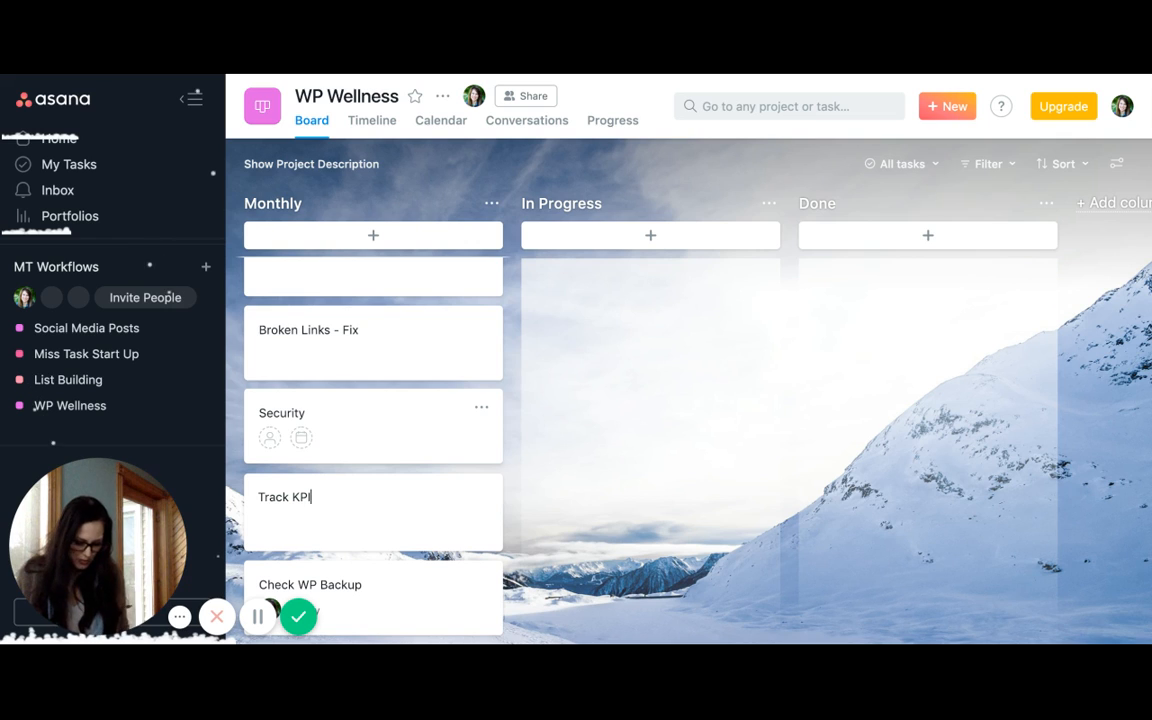
key("Return")
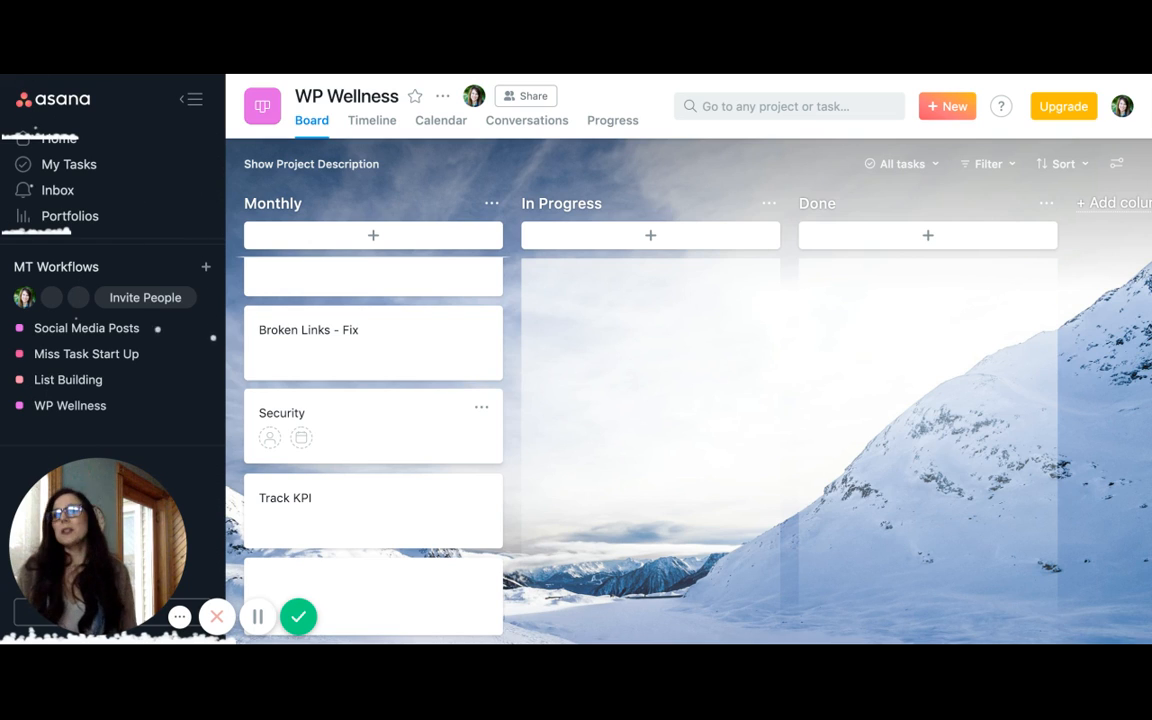
Add a task named New Content below Track KPI in the Monthly column
type("New")
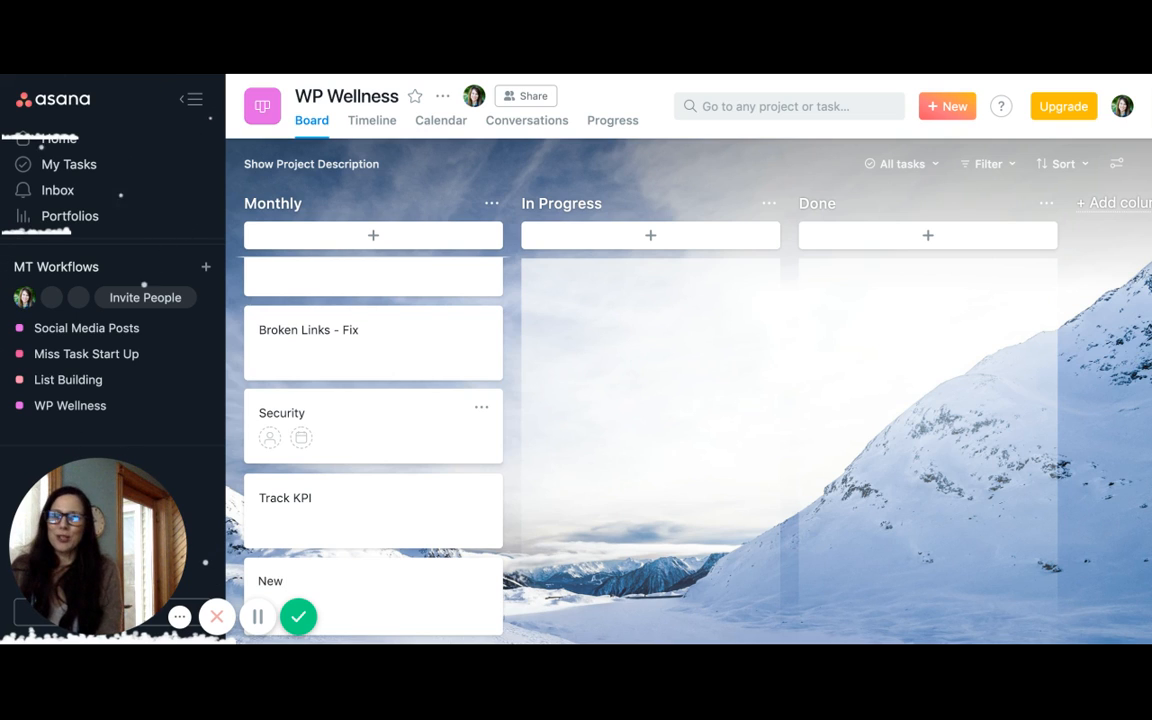
type(" Content")
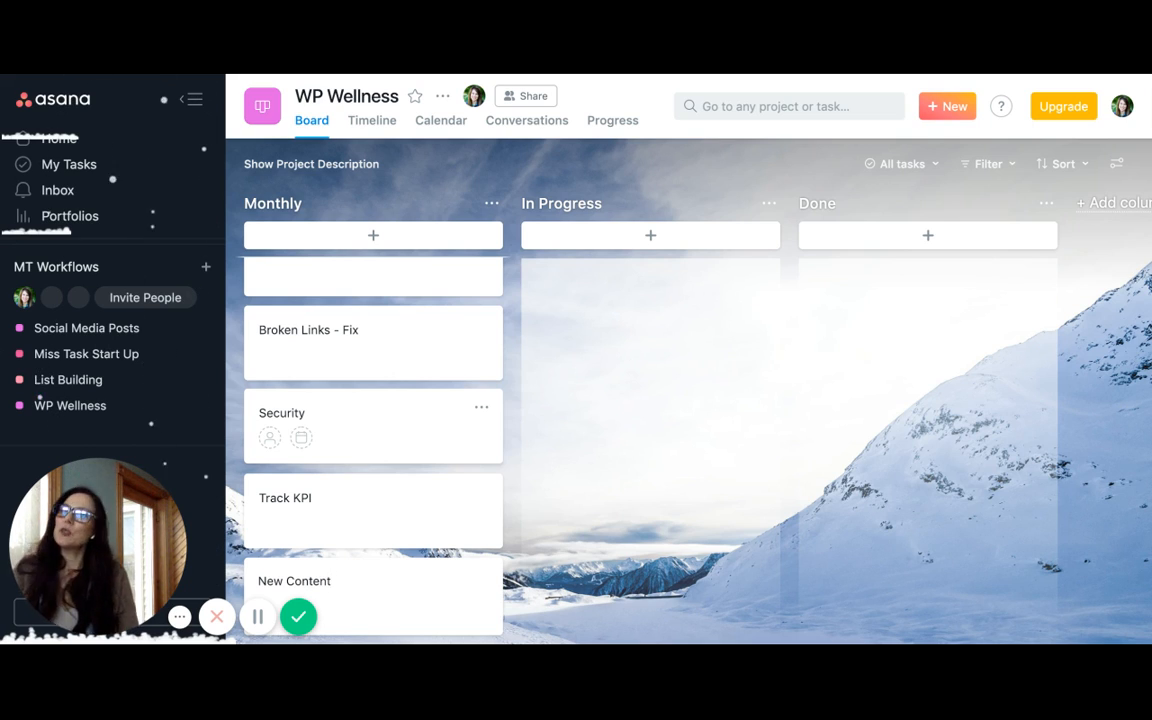
scroll(444, 425, "down", 2)
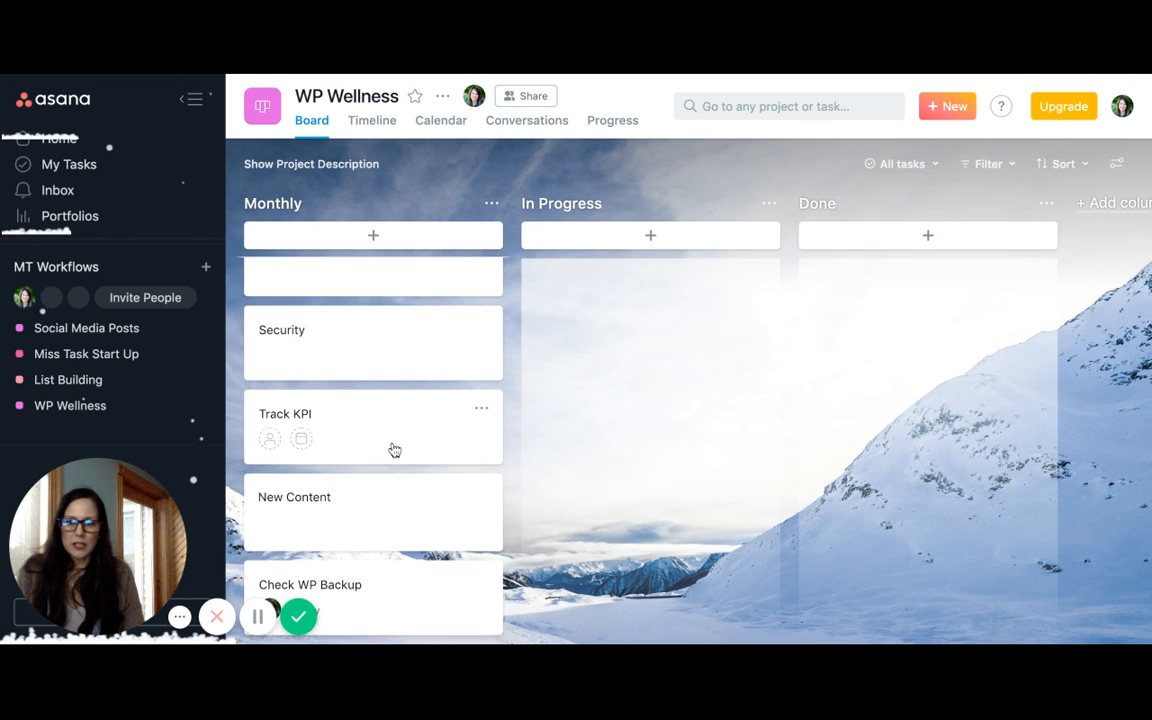
Assign the Update WordPress task to yourself and set its due date to Friday, February 8, 2019
scroll(391, 450, "up", 3)
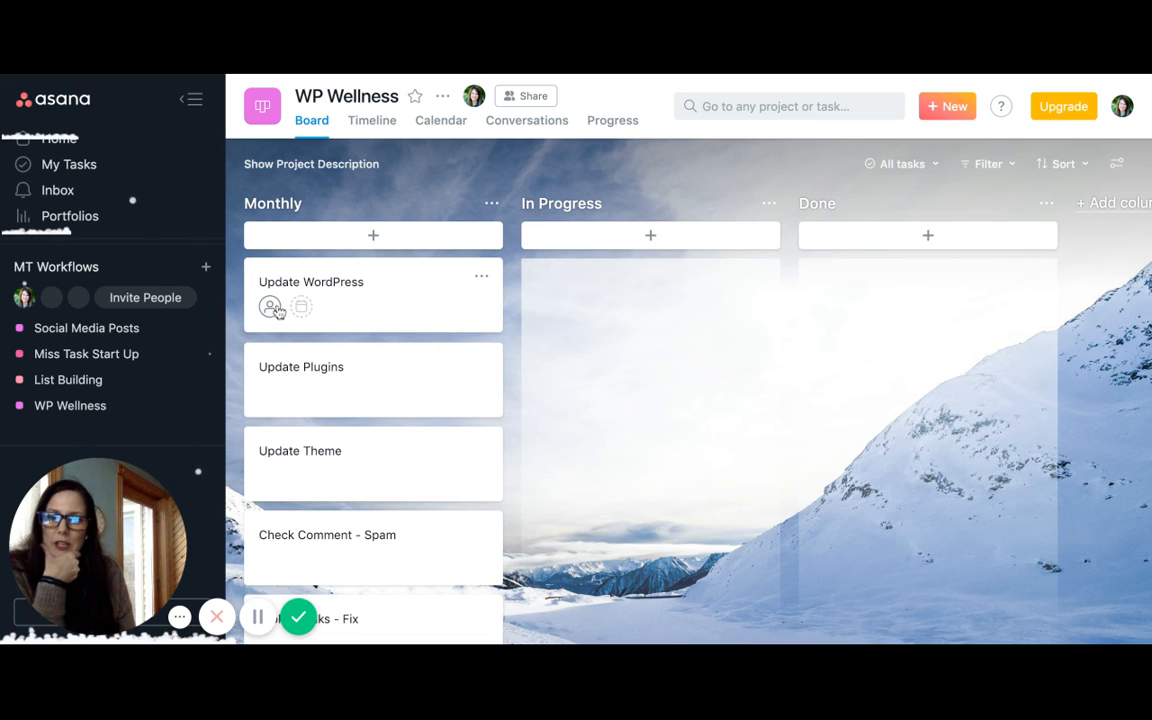
left_click(270, 308)
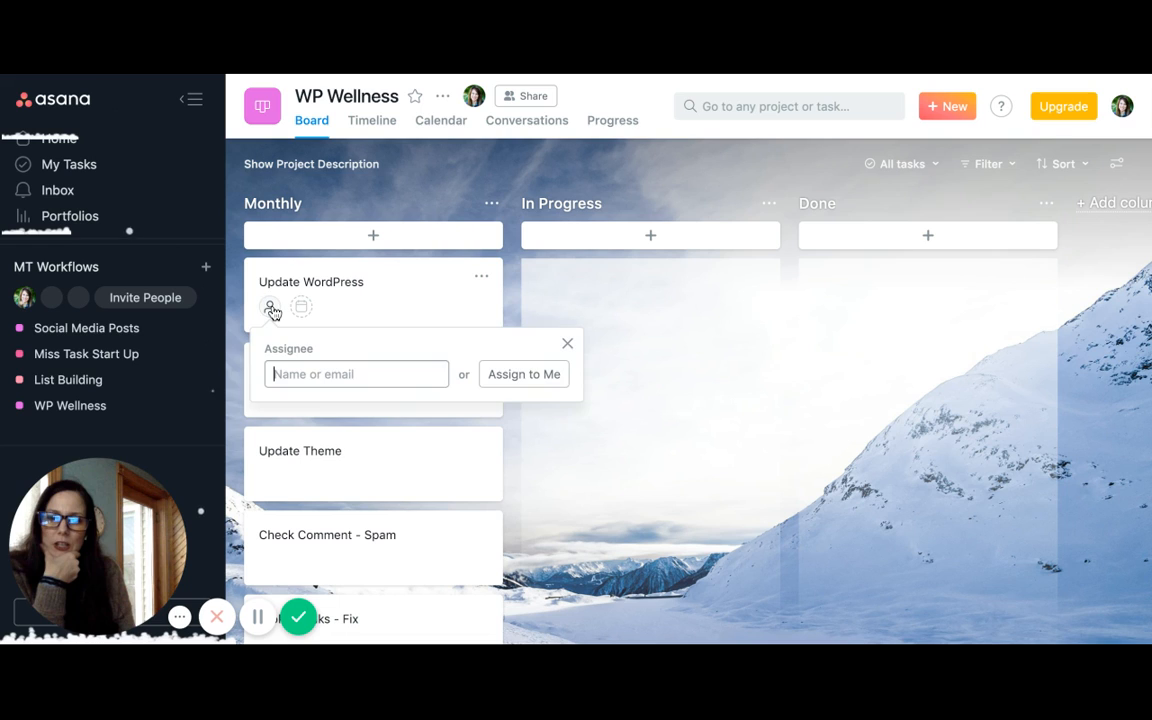
left_click(530, 380)
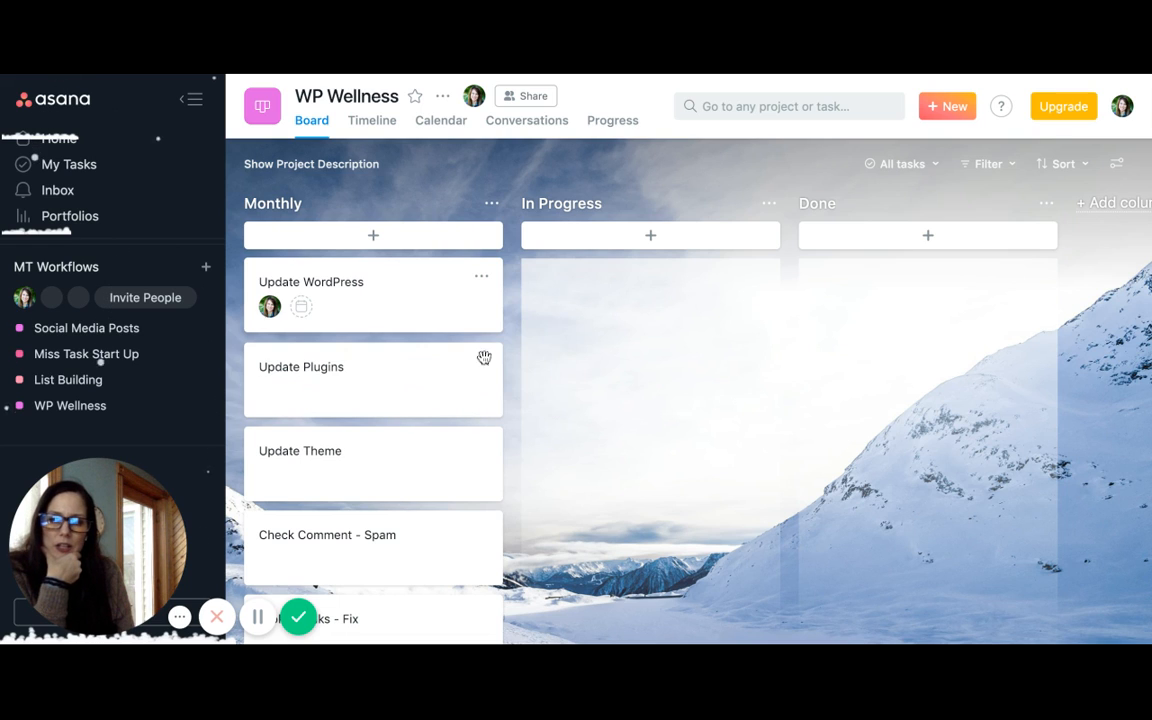
left_click(301, 308)
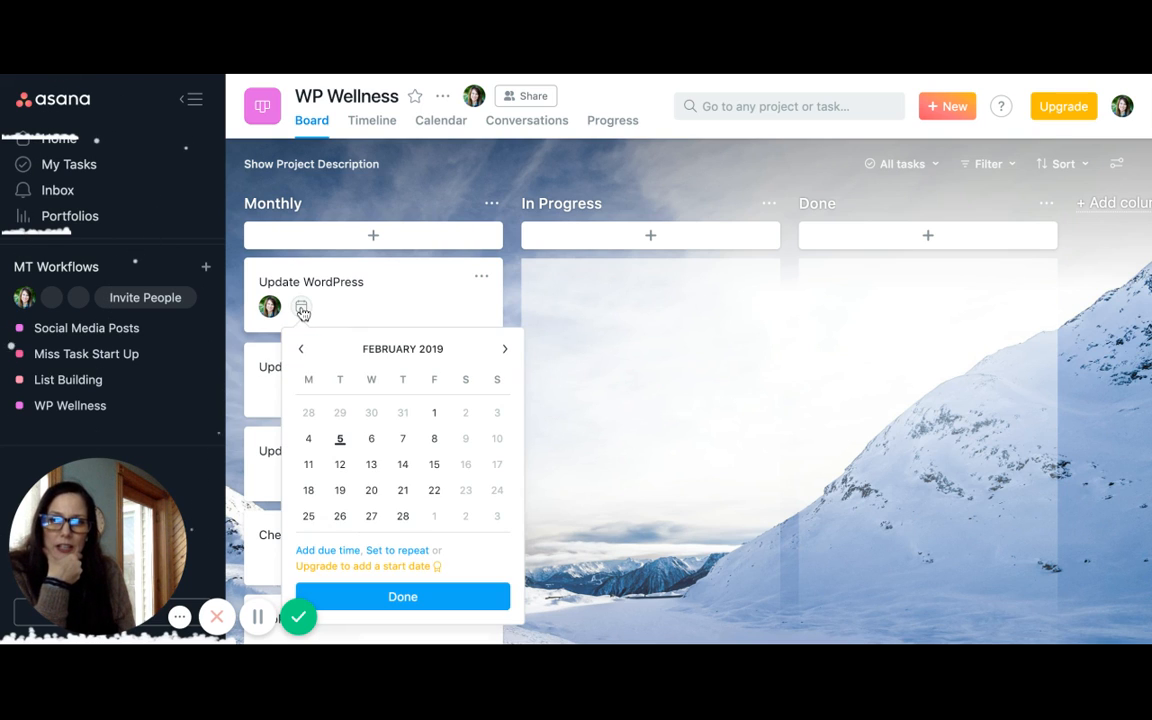
left_click(435, 440)
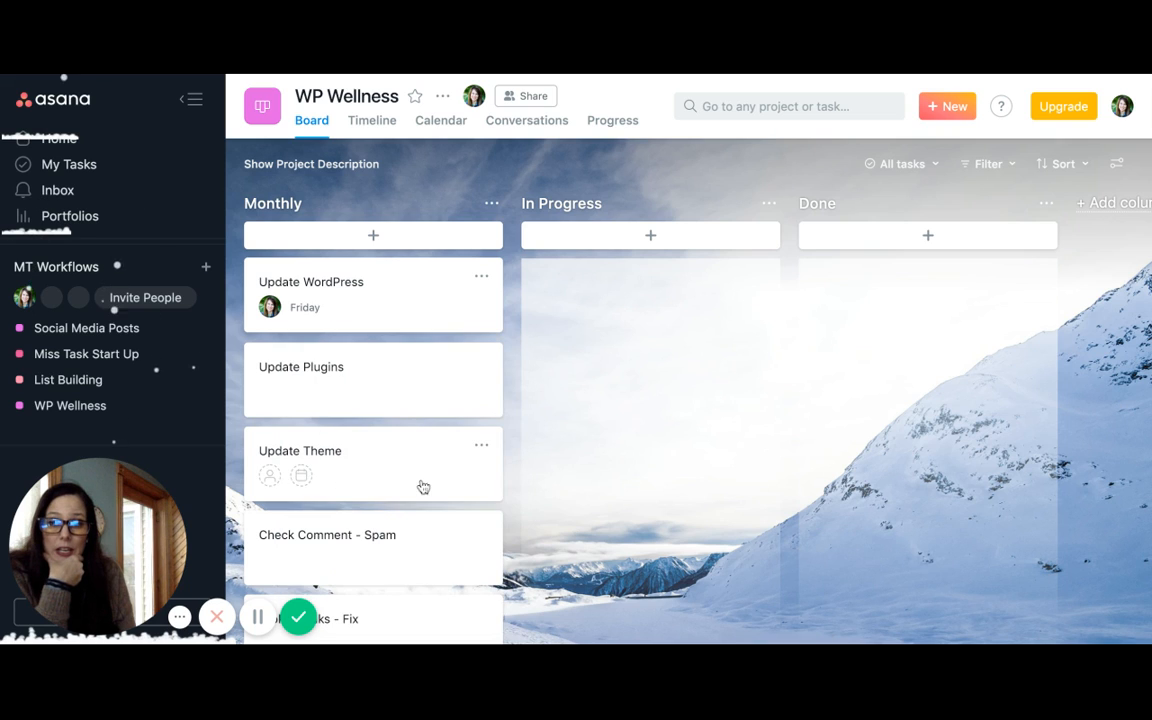
Set the Update WordPress task to repeat weekly, every 4 weeks on Friday, and close its details
left_click(316, 311)
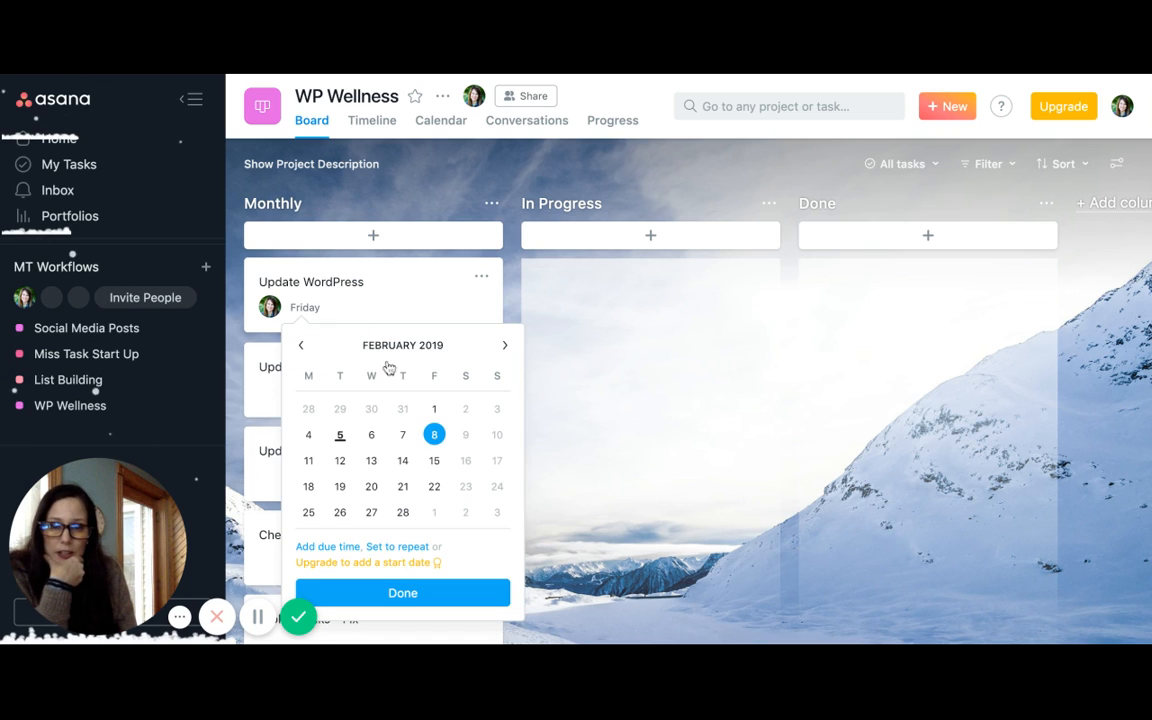
left_click(390, 547)
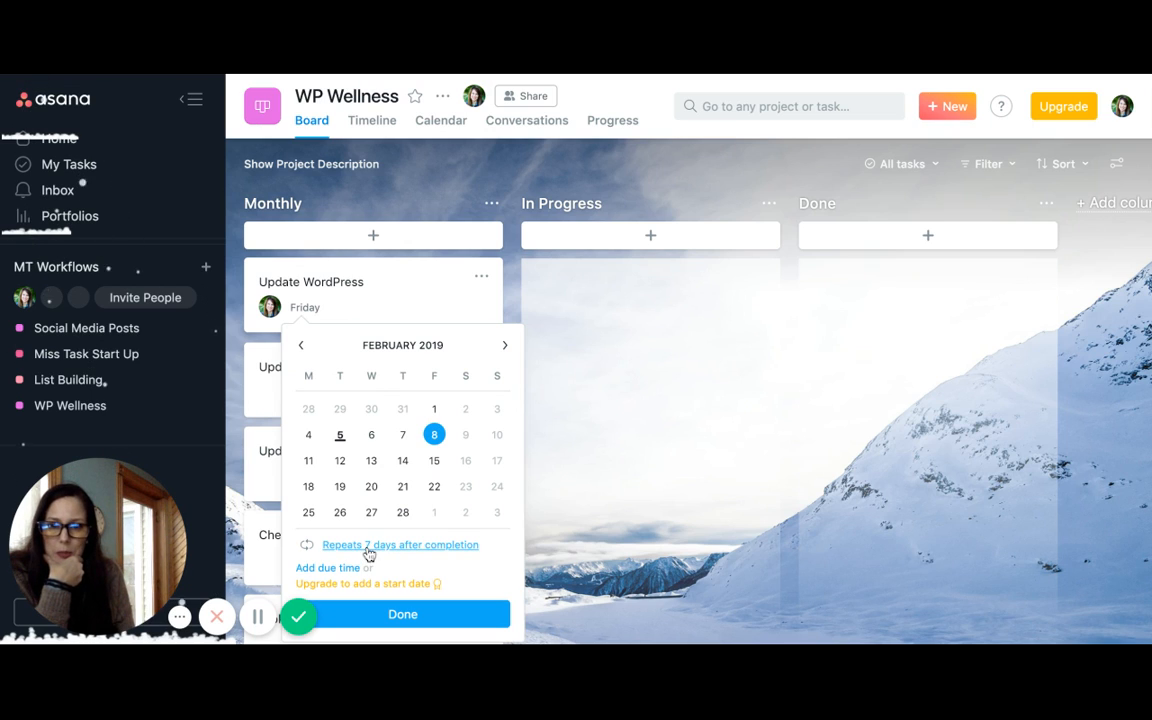
left_click(368, 546)
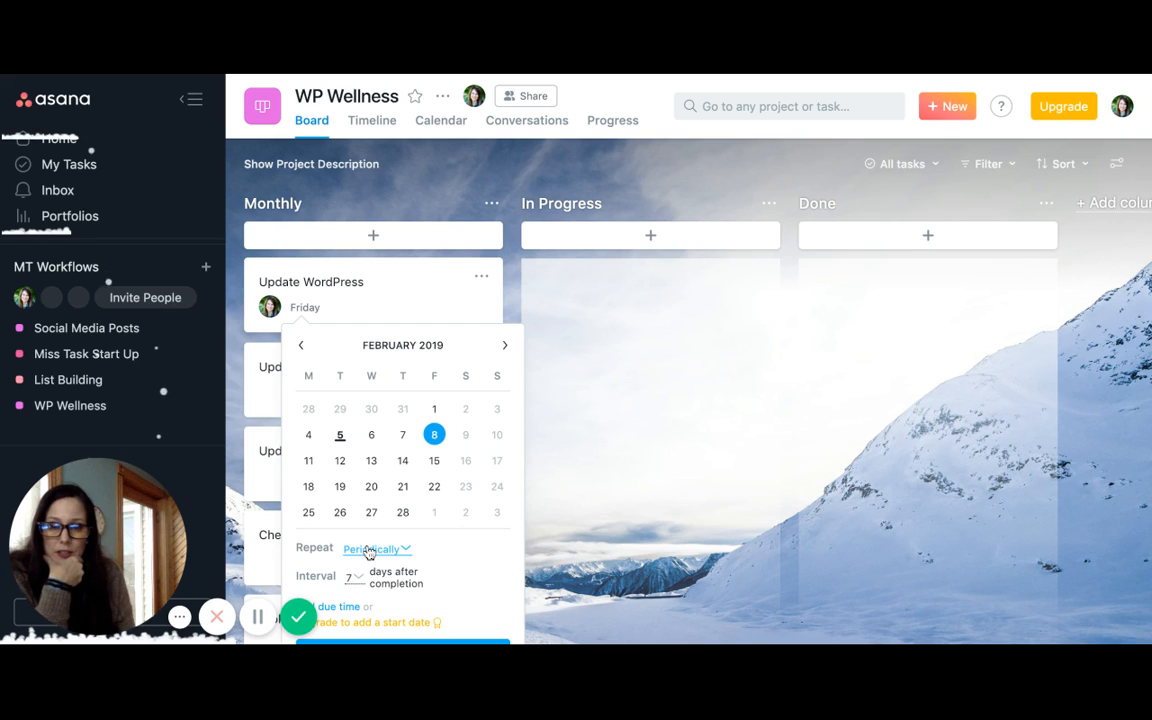
left_click(362, 570)
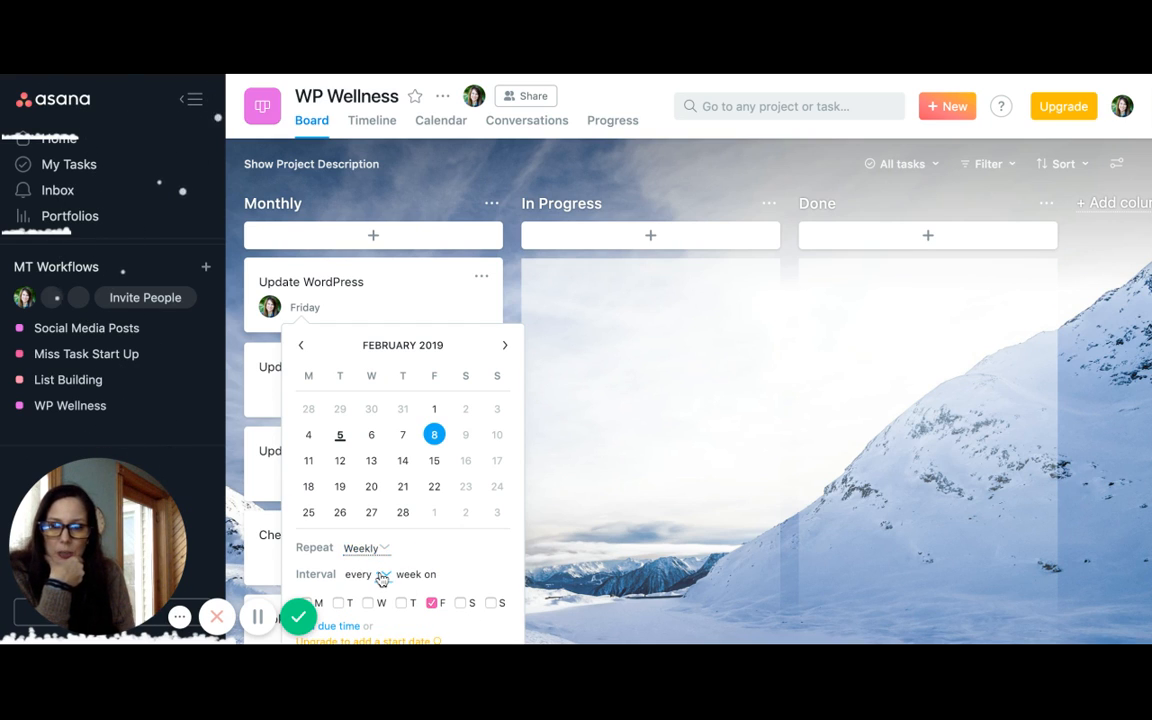
left_click(381, 579)
left_click(393, 620)
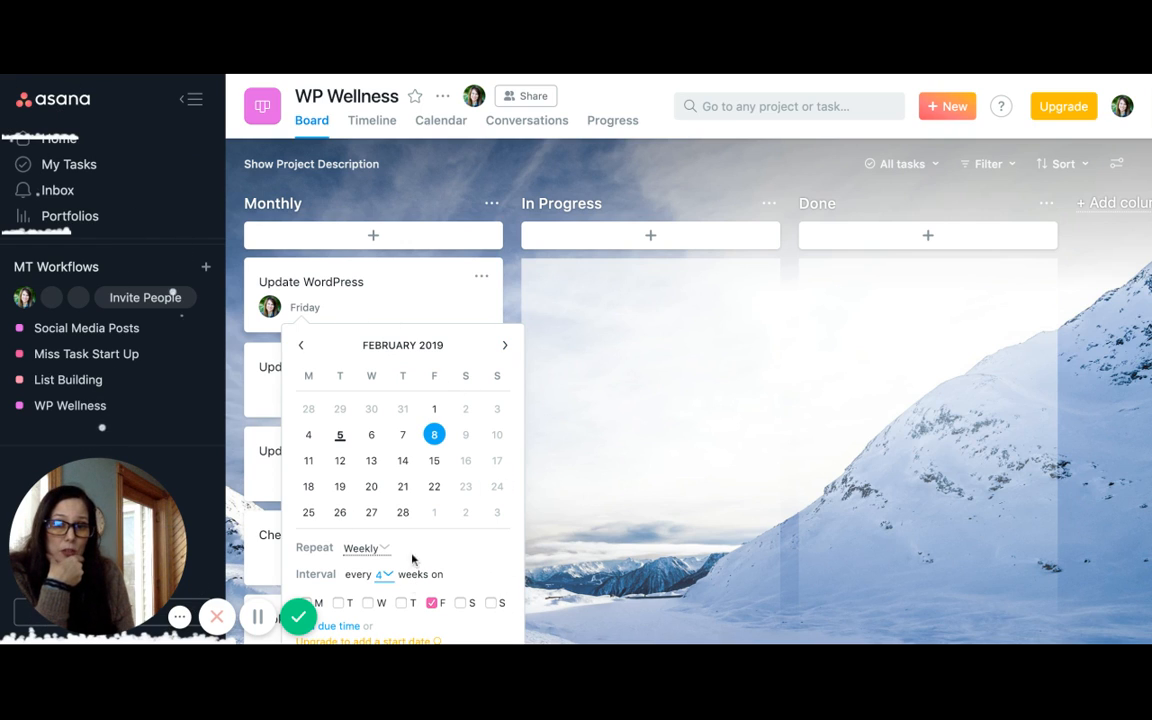
left_click(394, 306)
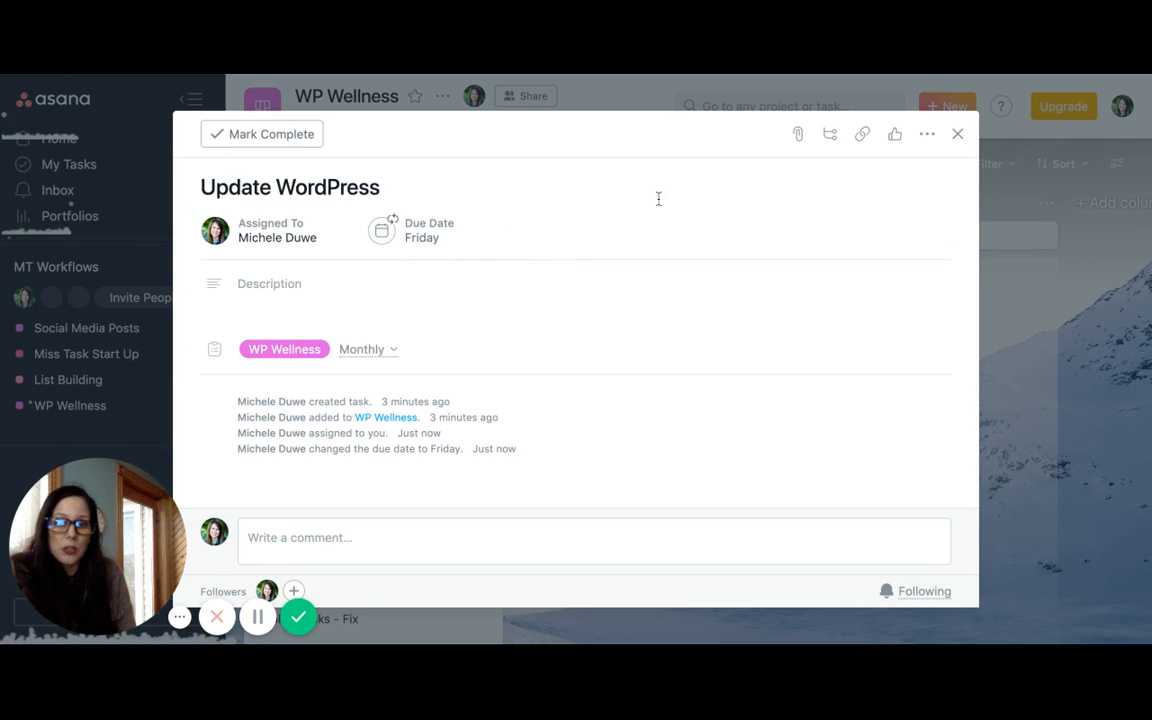
left_click(957, 135)
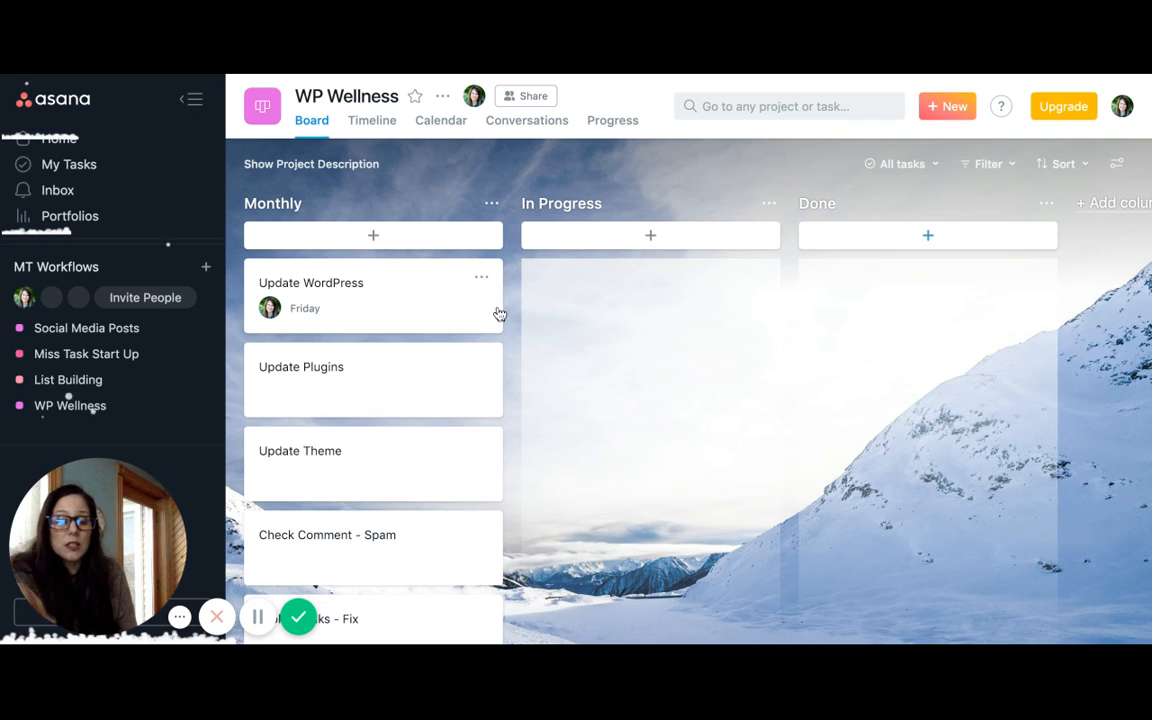
Rename the In Progress column to As Needed
left_click(636, 242)
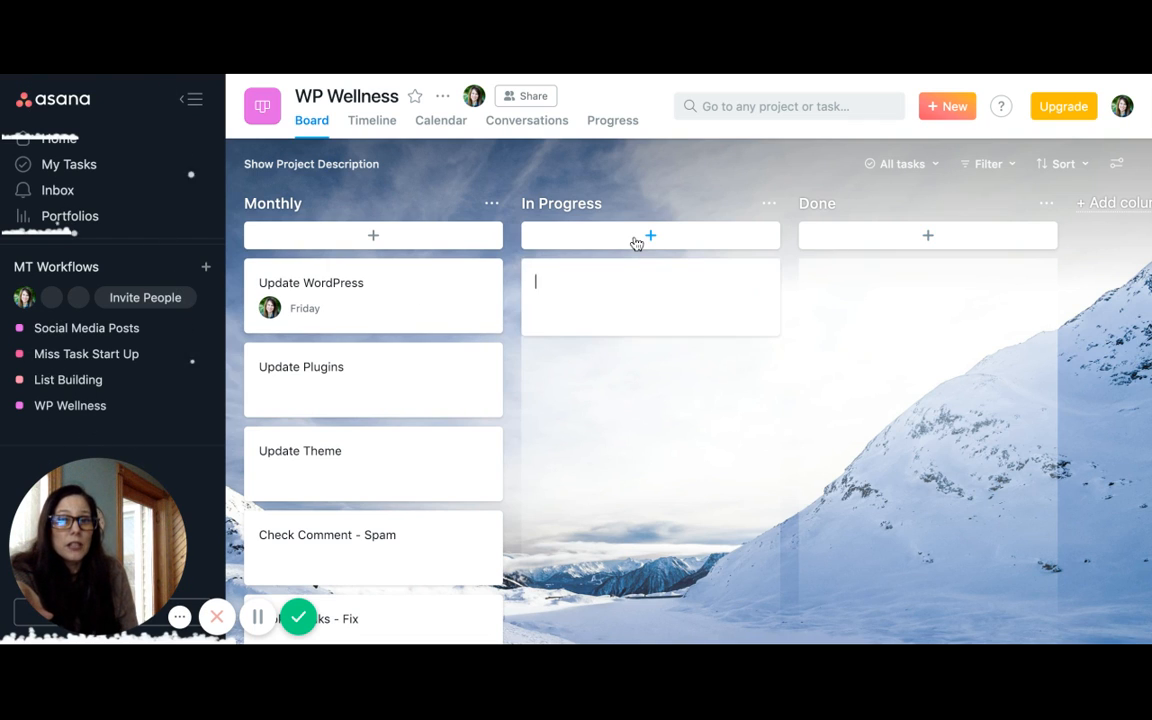
double_click(566, 203)
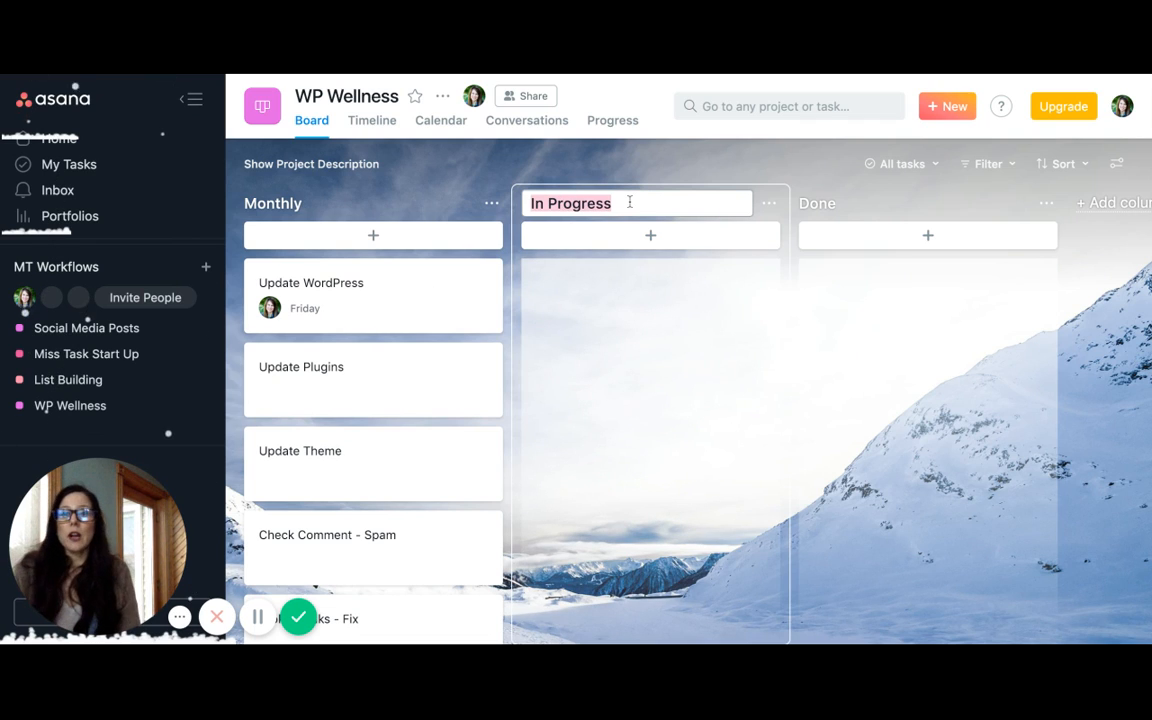
triple_click(702, 206)
type("A")
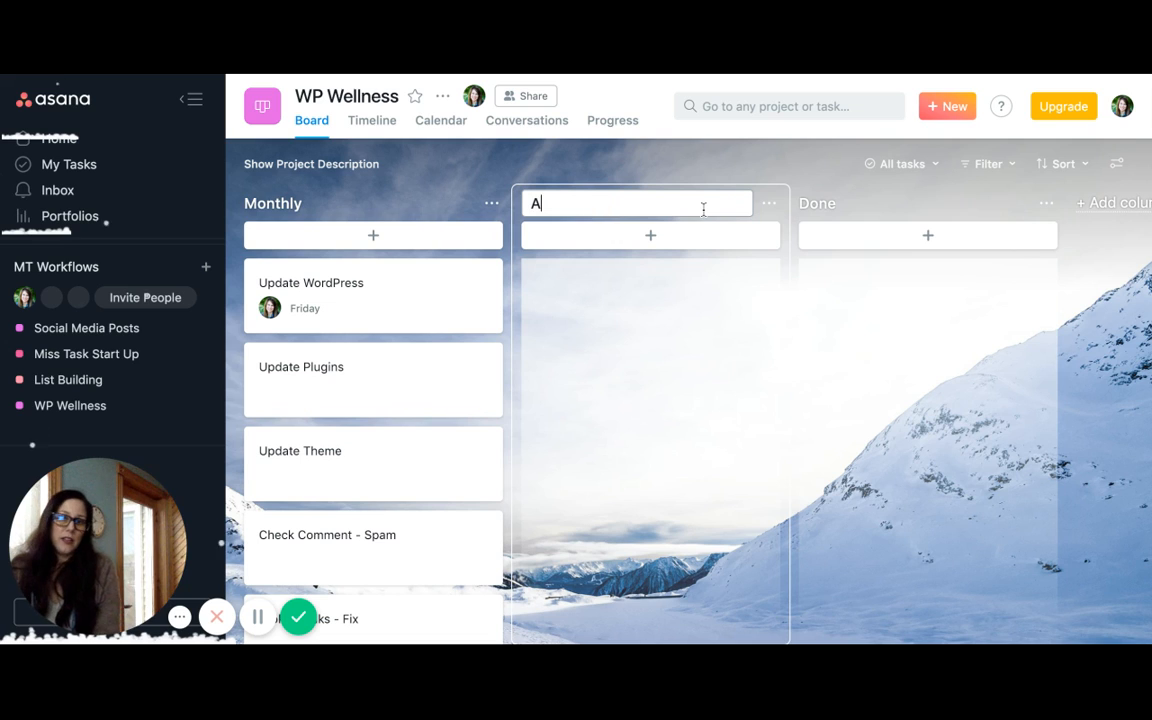
type("s N")
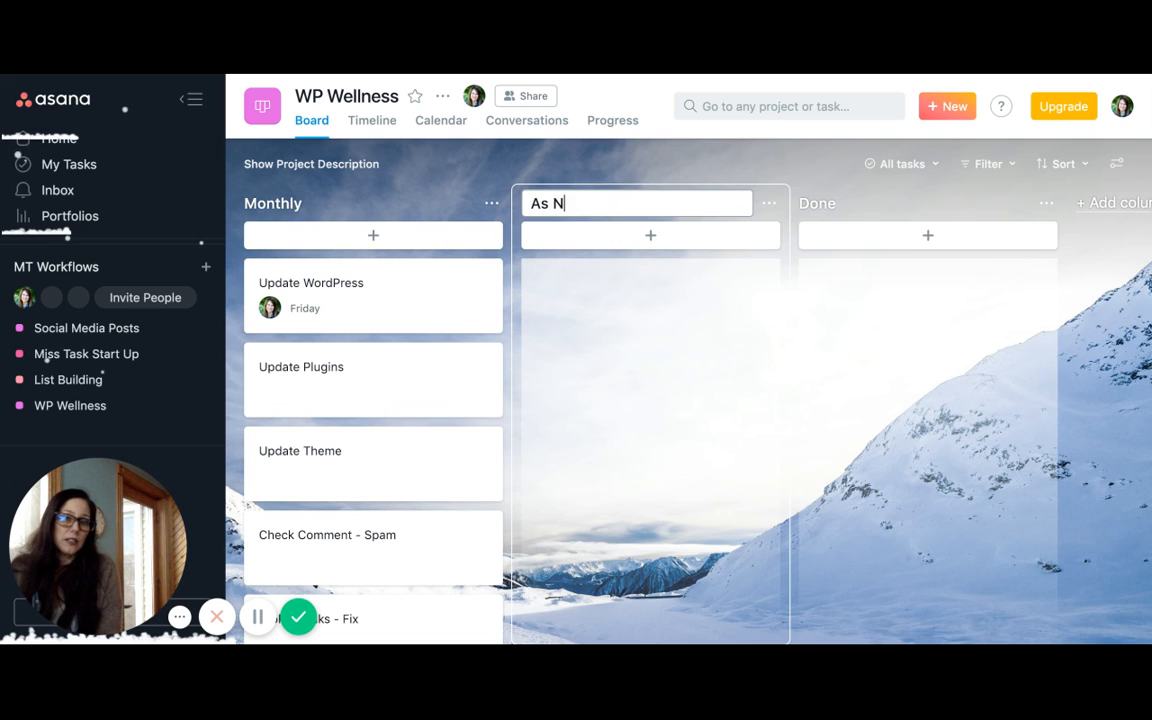
type("eeded")
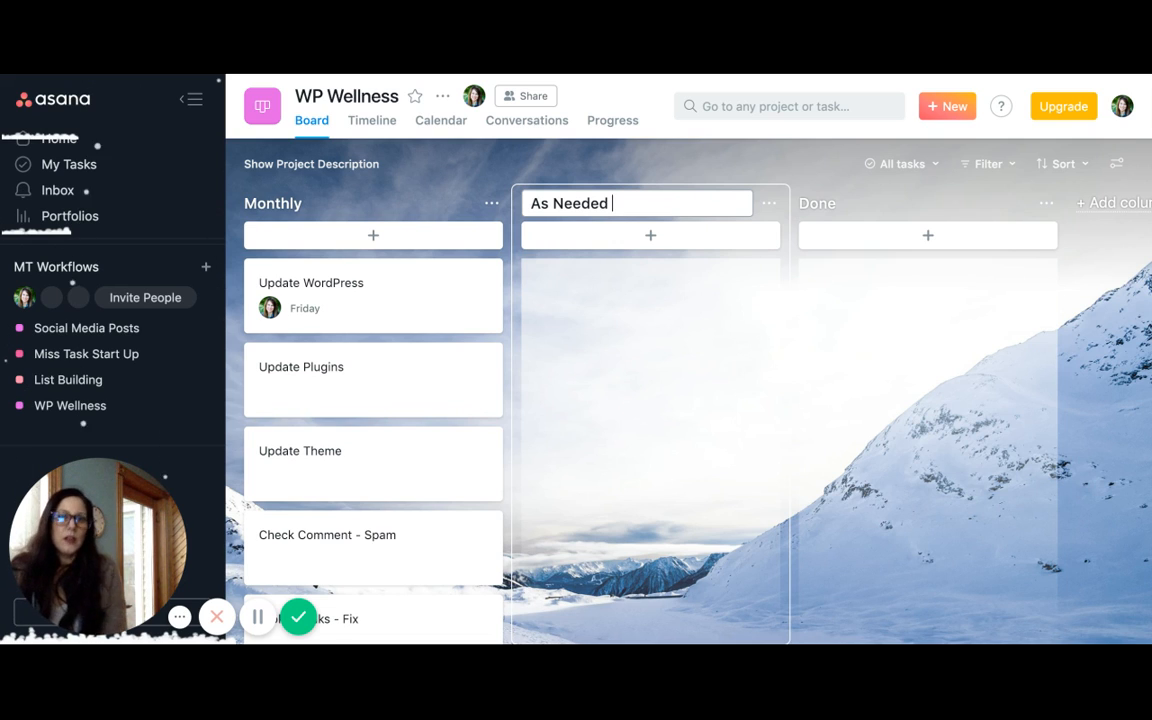
Add a task named Check Image to the As Needed column and one named Check Theme below it
left_click(685, 243)
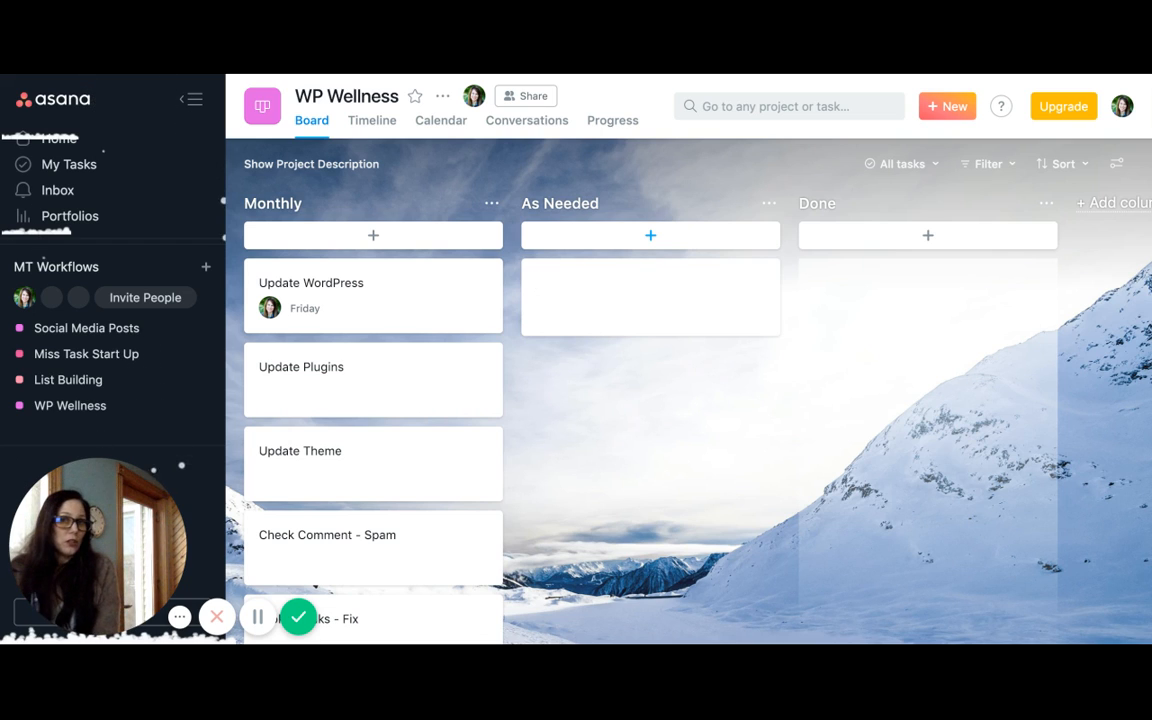
type("Check Image")
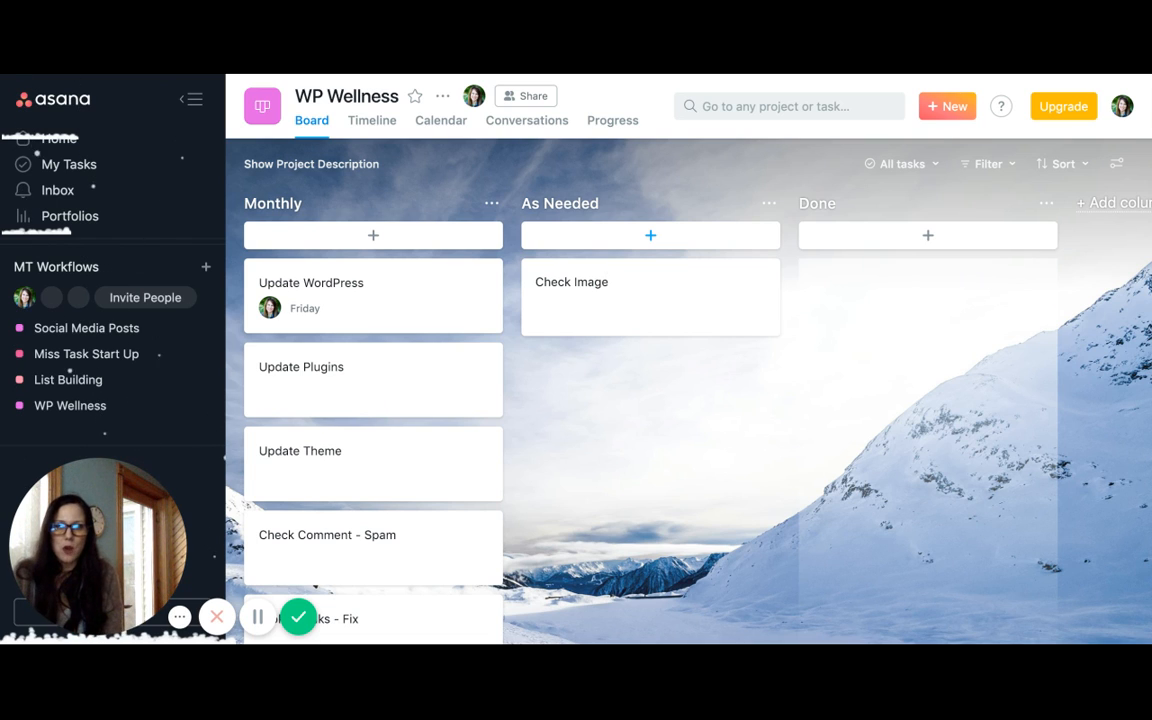
key("Return")
type("C")
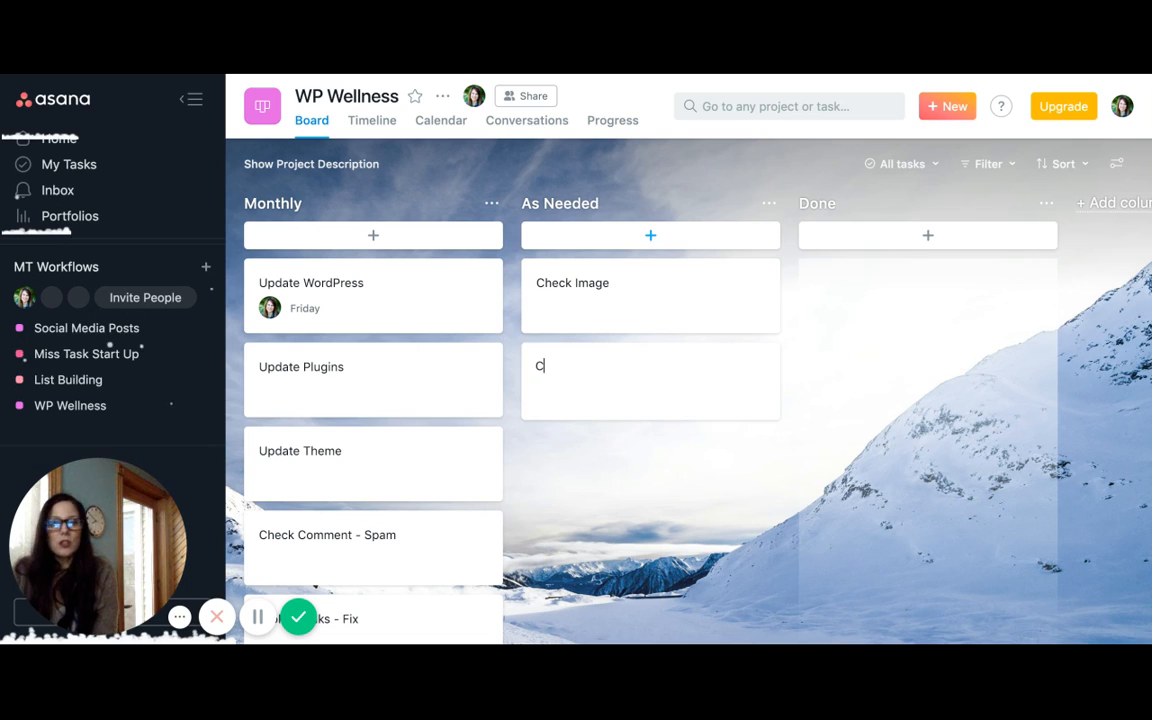
type("heck Theme")
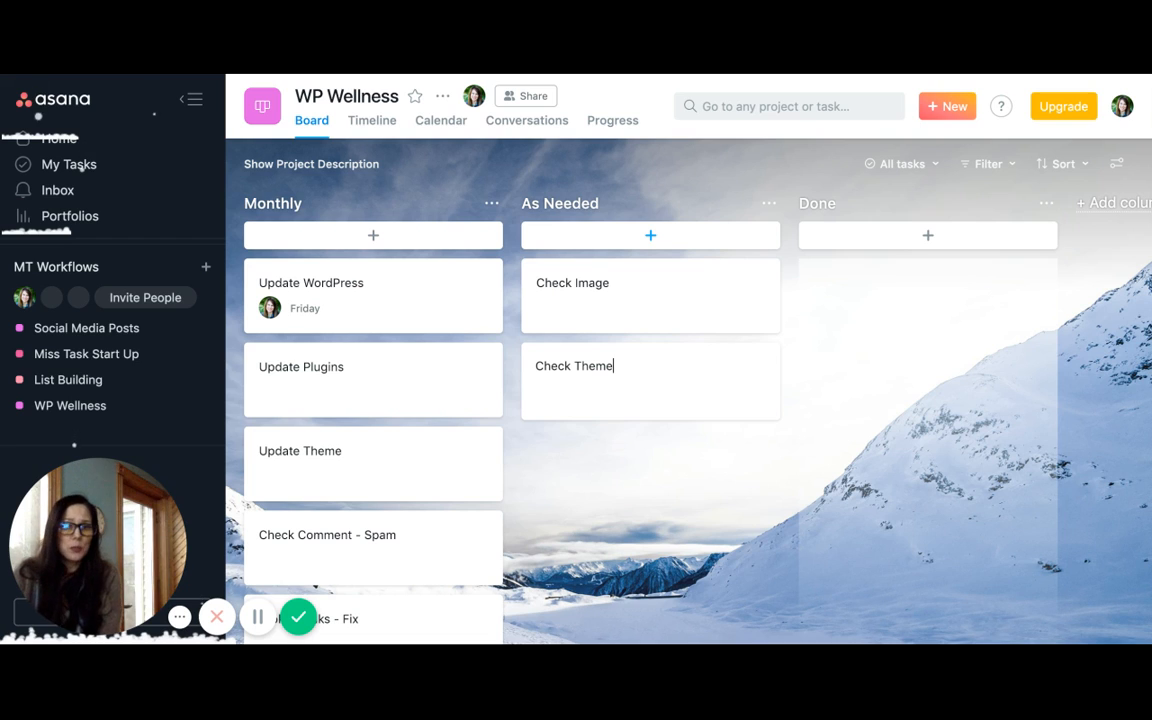
key("Return")
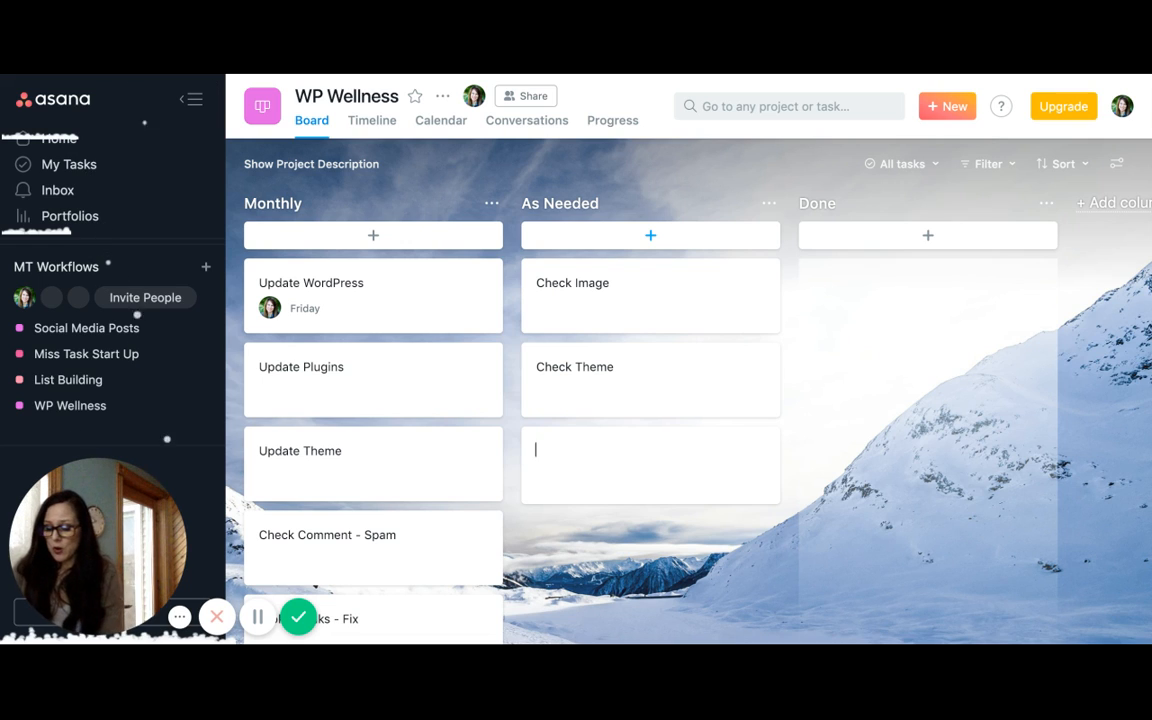
Add a task named Unused Plugins below Check Theme in the As Needed column
type("U")
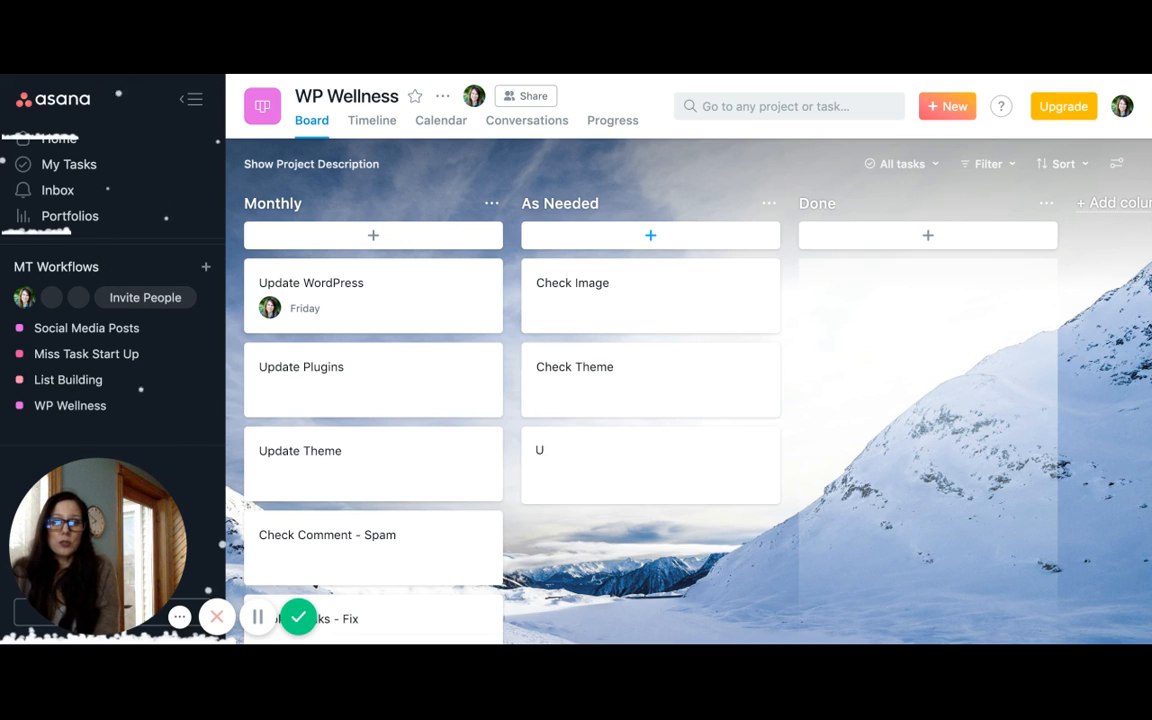
type("nused")
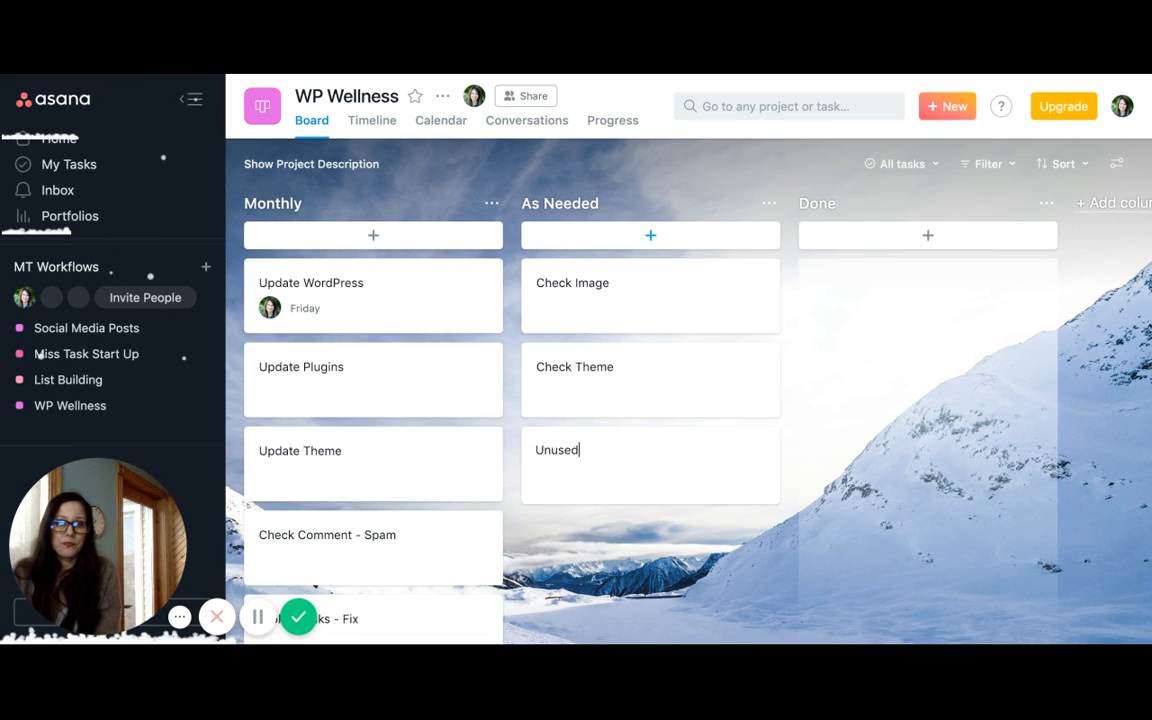
type(" Plug")
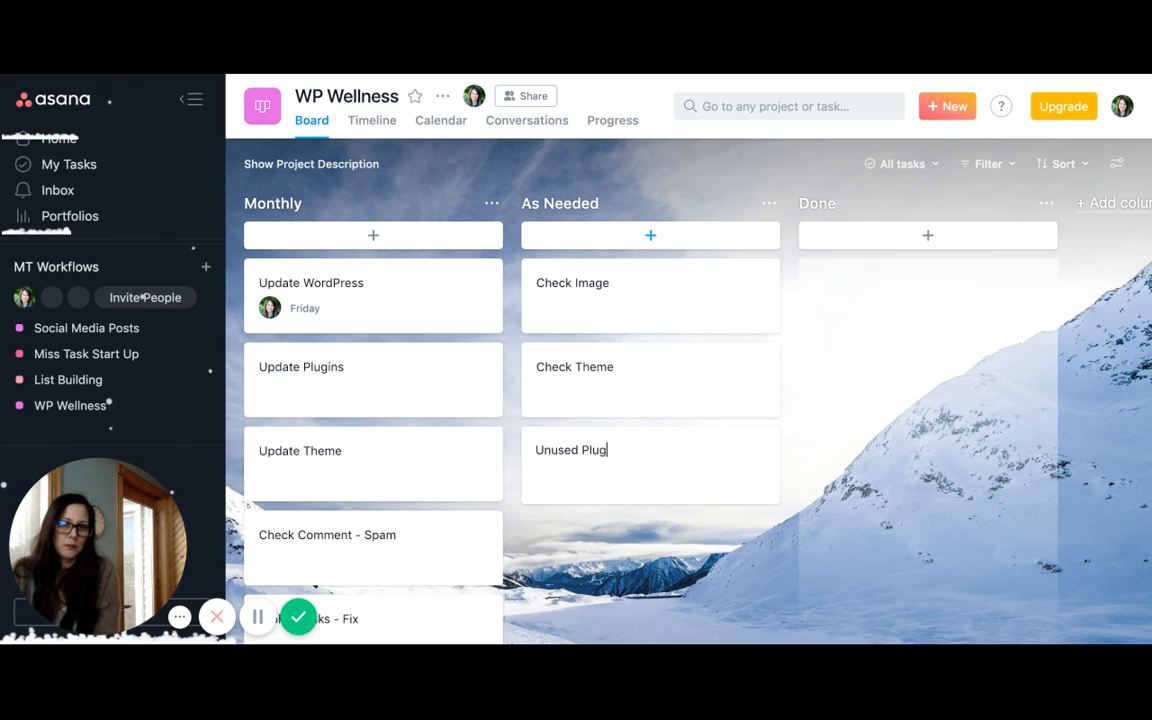
type("ins")
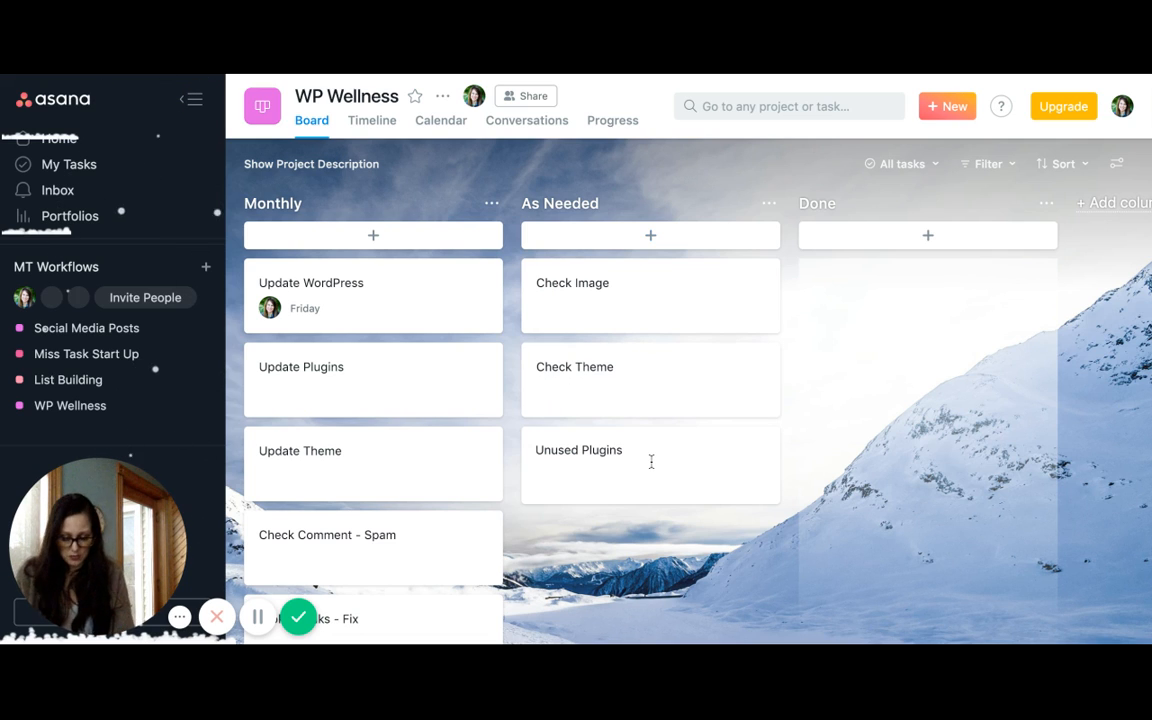
key("Return")
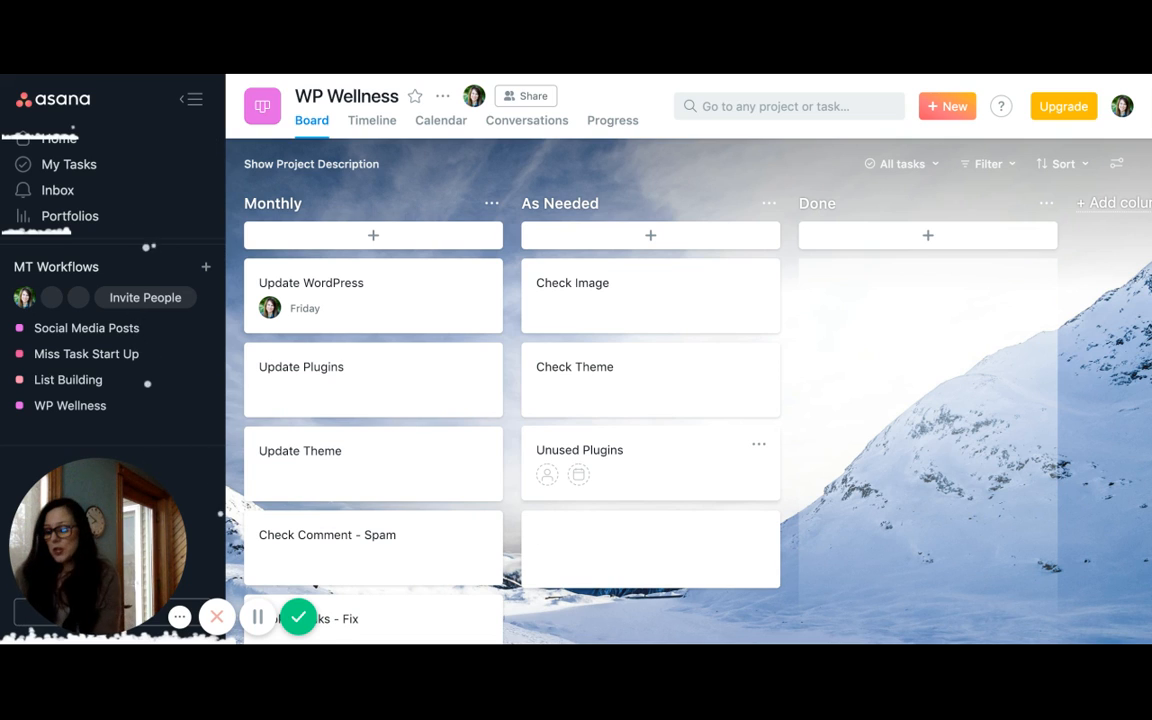
Add a task named Review Older Content below Unused Plugins in the As Needed column
type("Revi")
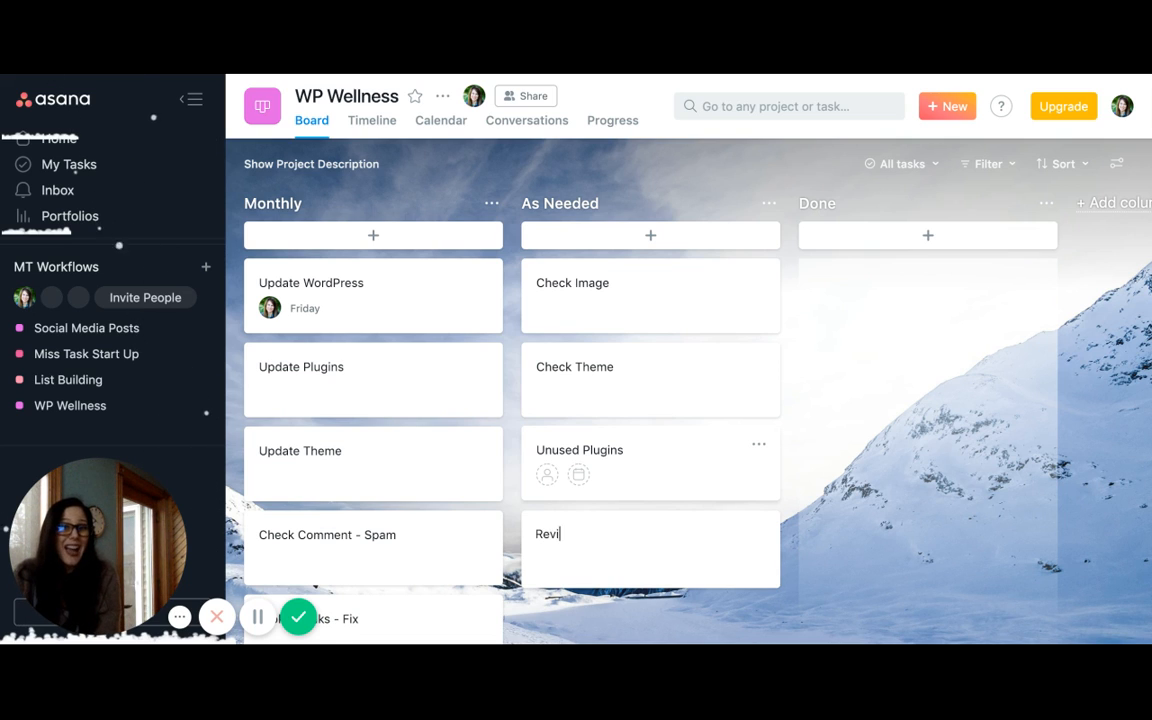
type("ew")
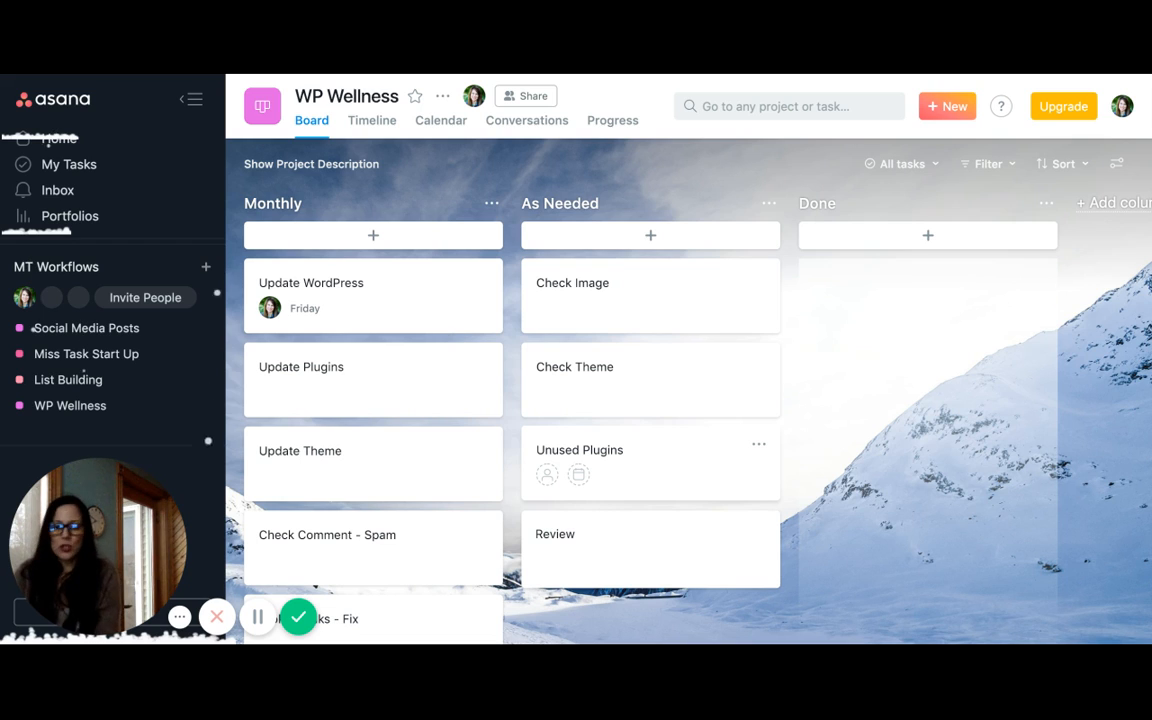
type("Older")
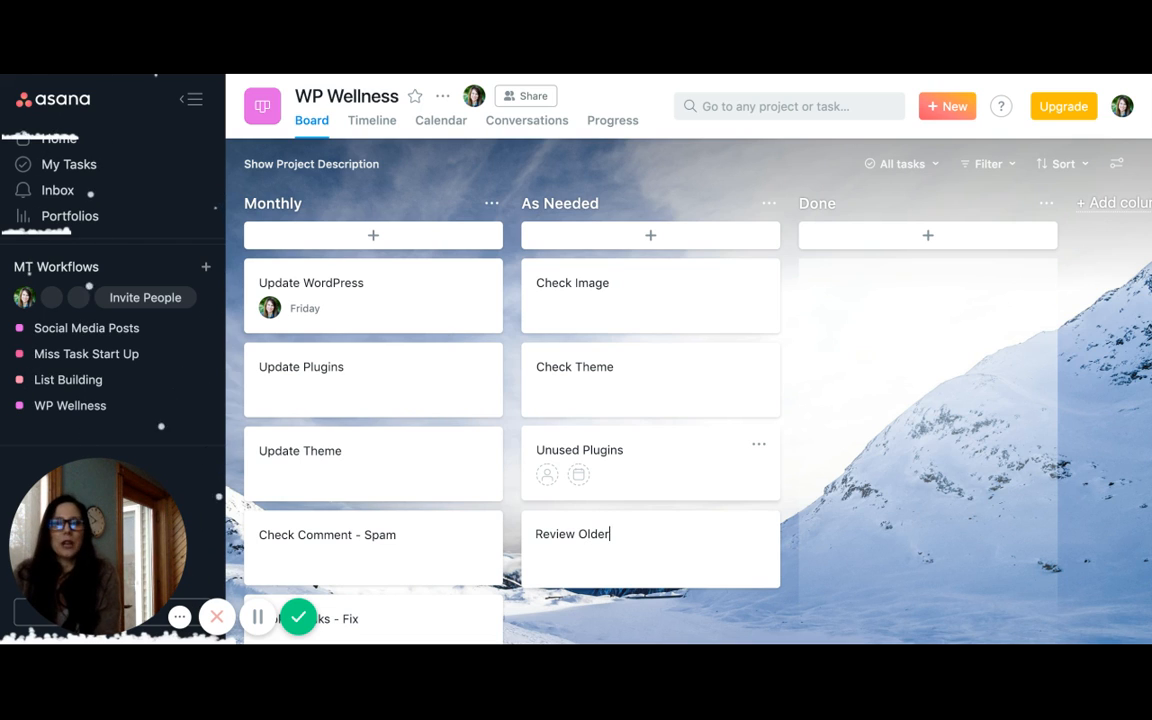
type(" Content")
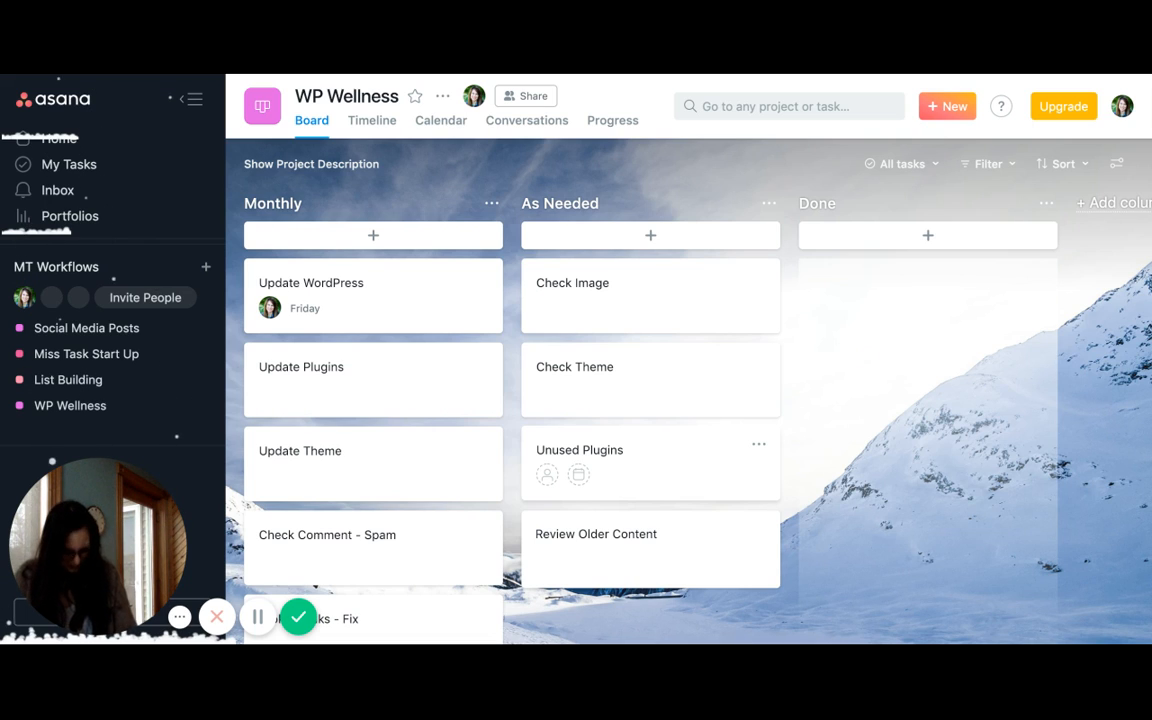
key("Return")
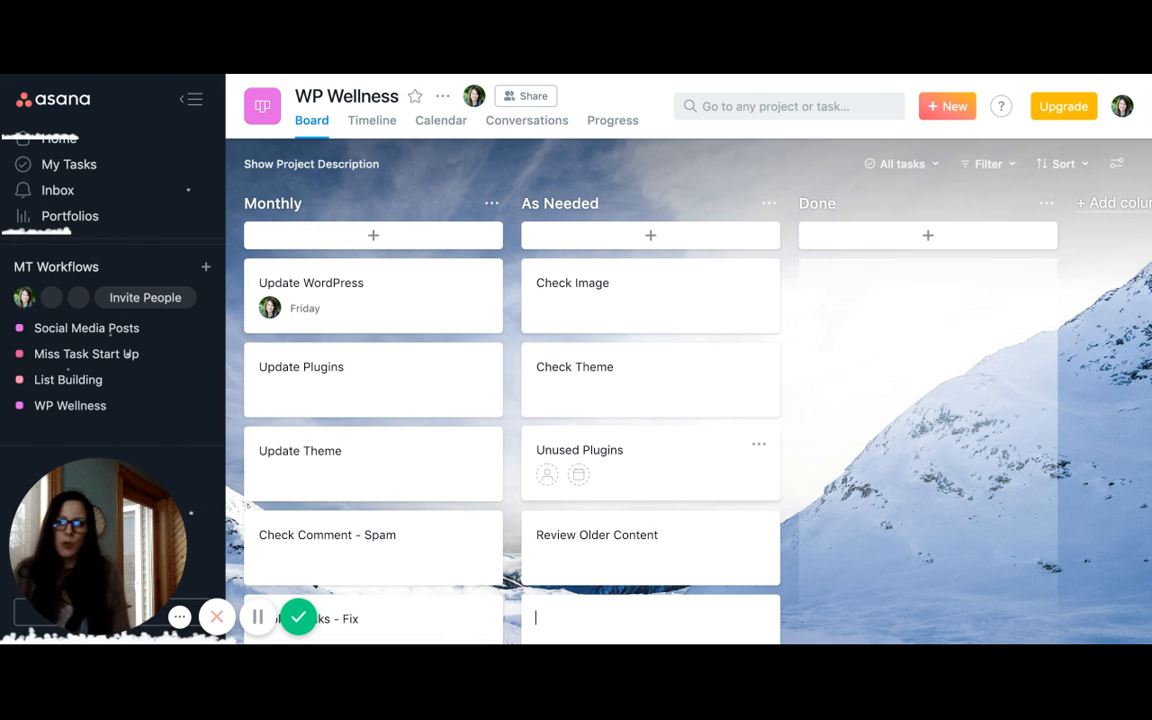
Add a task named Optimization above Update WordPress in the Monthly column, correcting its spelling
left_click(383, 237)
type("O")
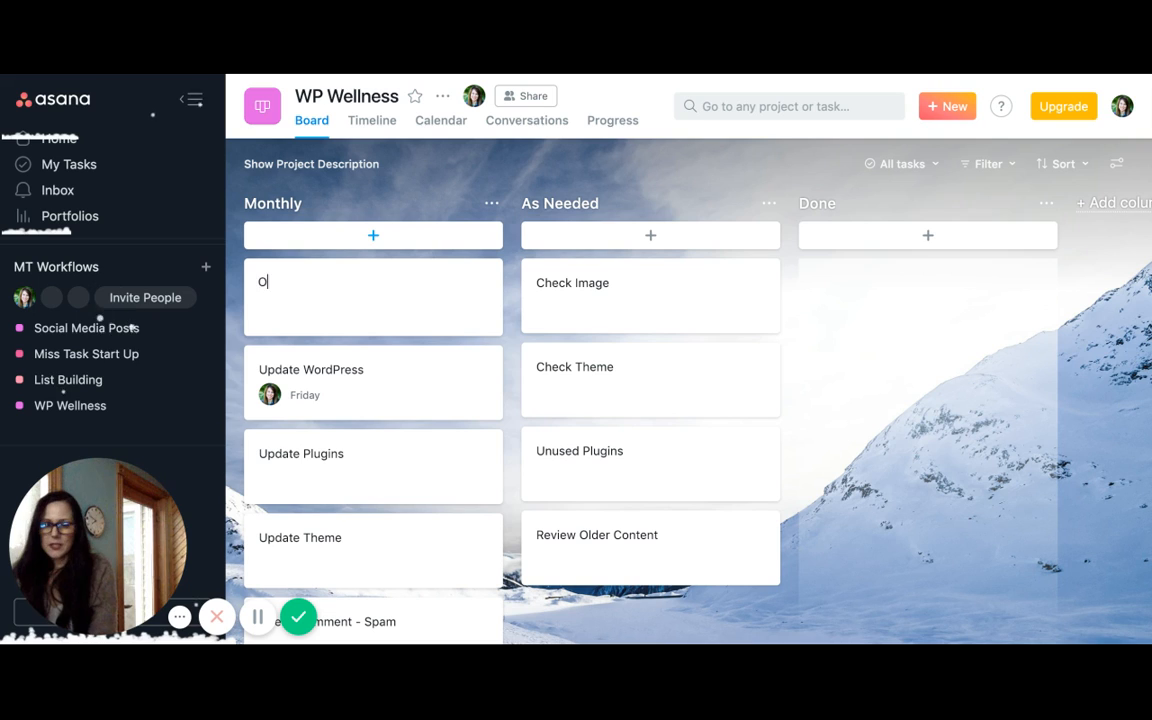
type("ptim")
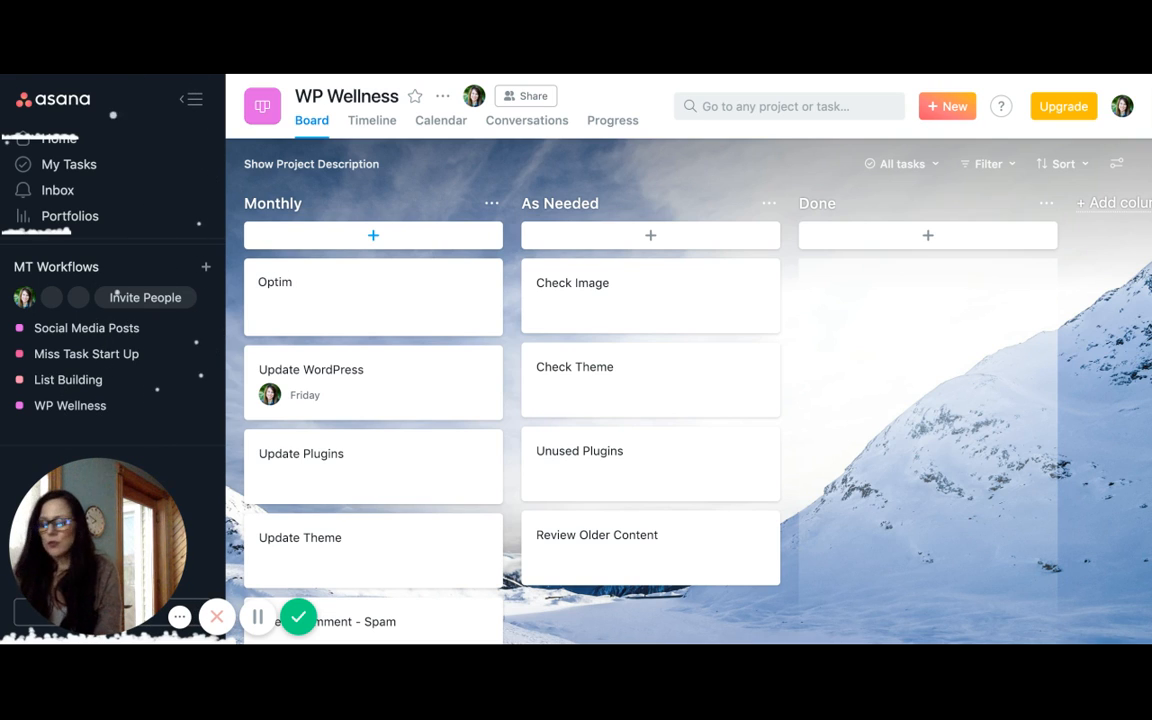
type("az")
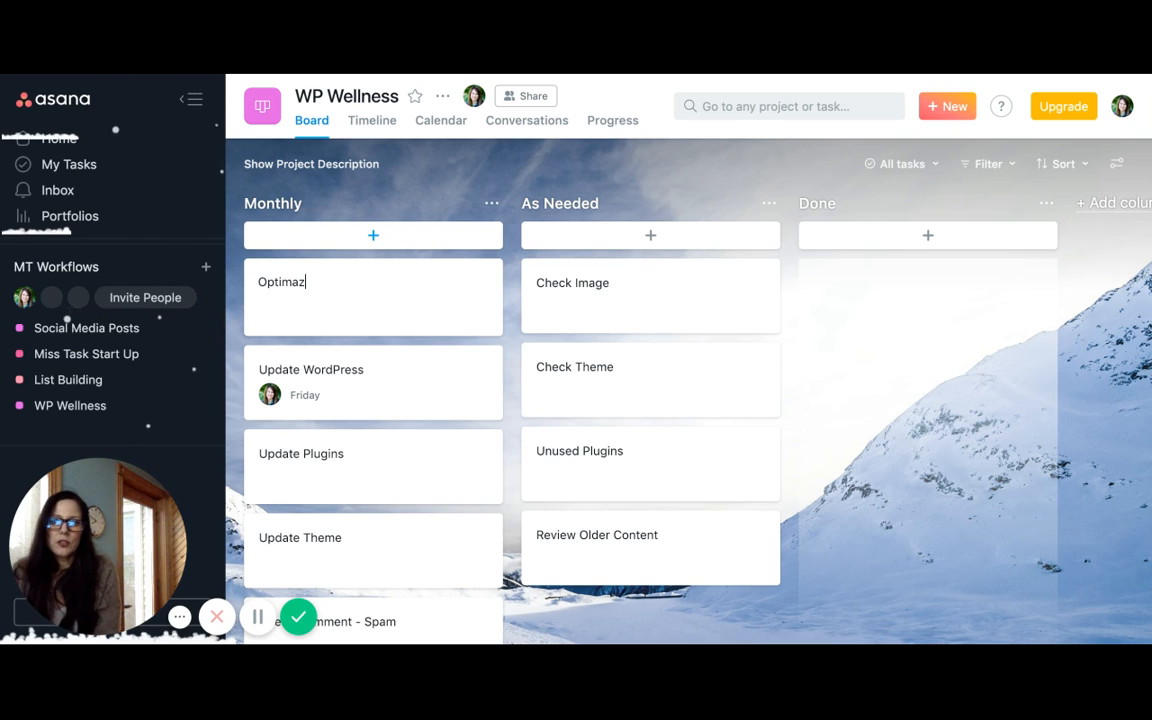
key("BackSpace")
key("BackSpace")
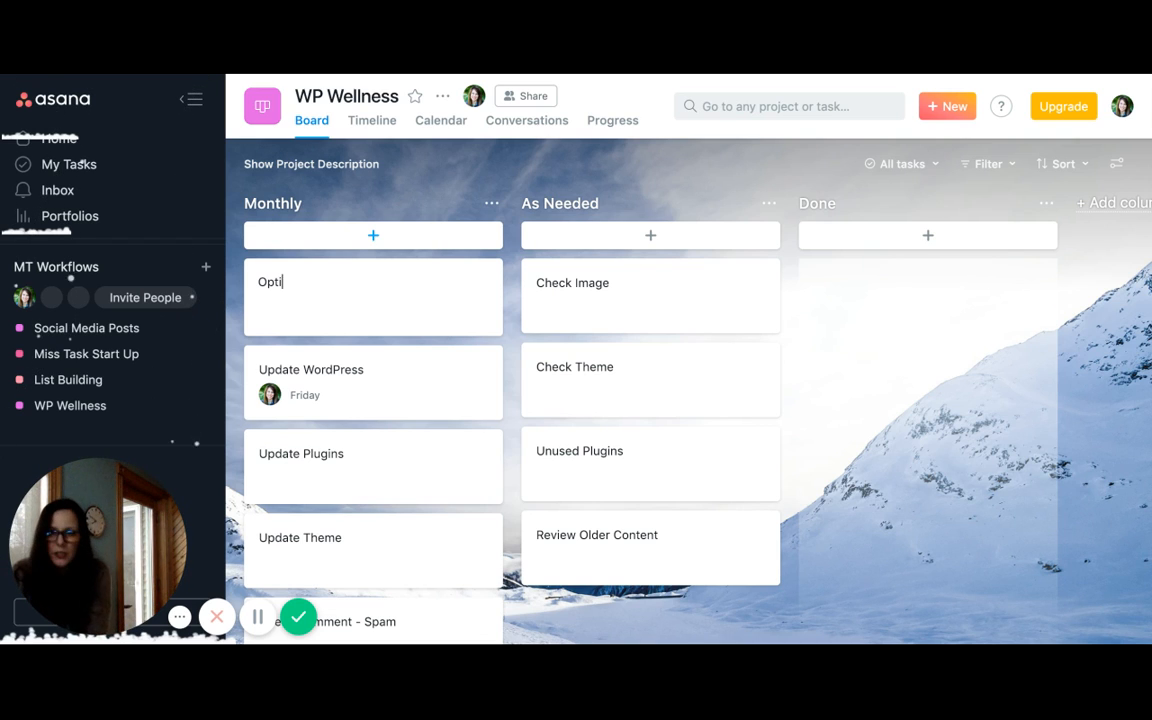
type("imation")
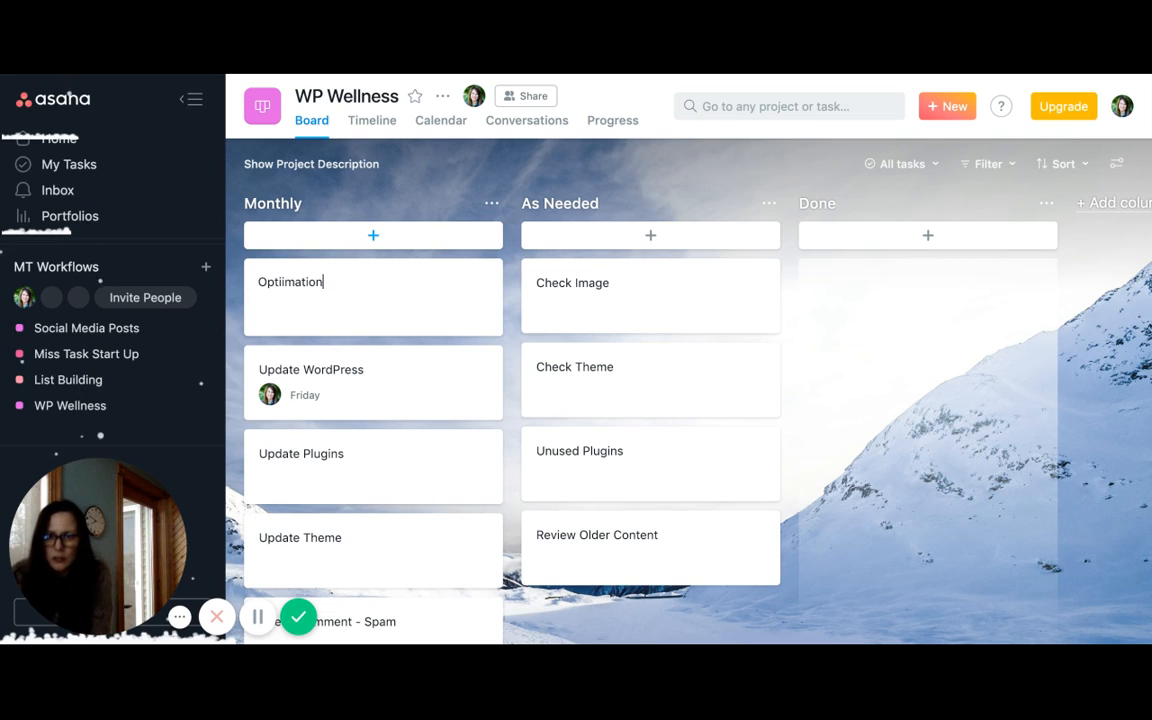
key("BackSpace")
key("BackSpace")
key("BackSpace")
key("BackSpace")
key("BackSpace")
key("BackSpace")
key("BackSpace")
key("BackSpace")
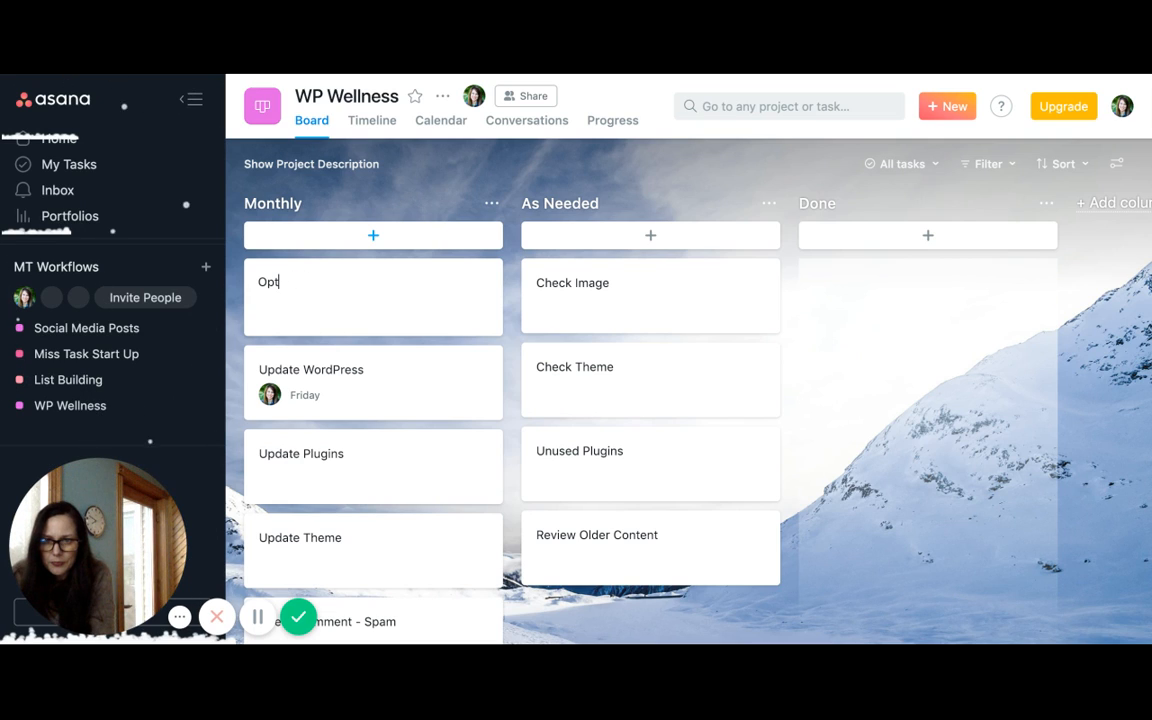
type("imat")
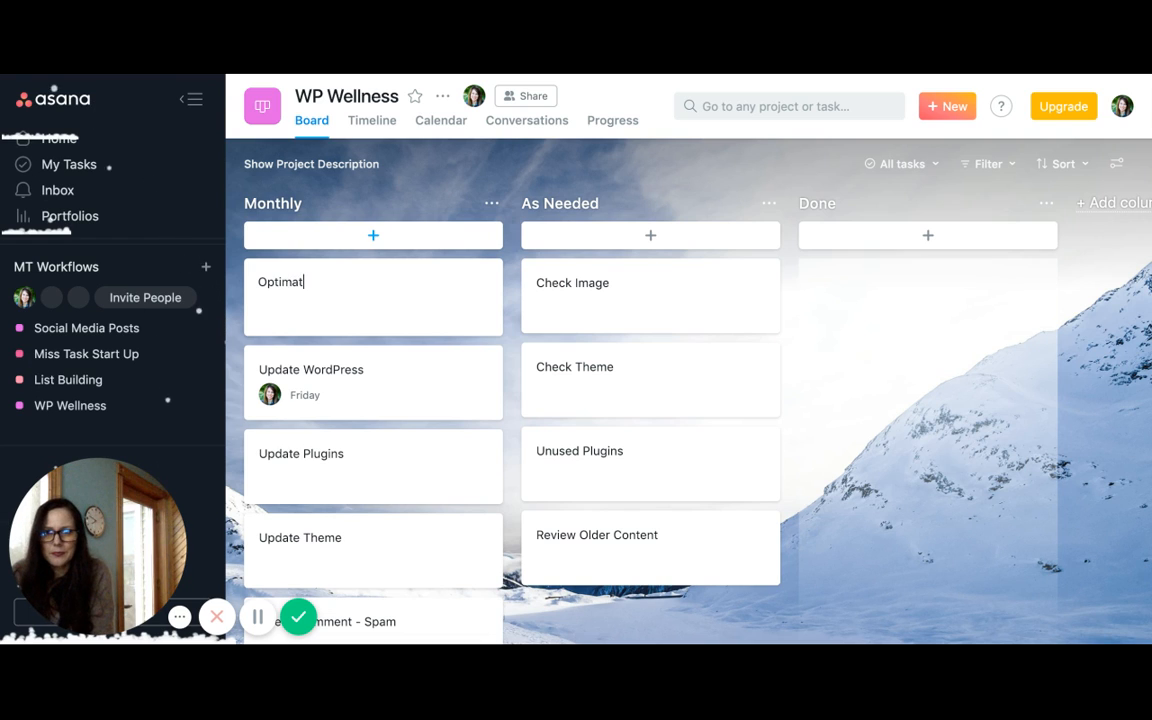
type("ion")
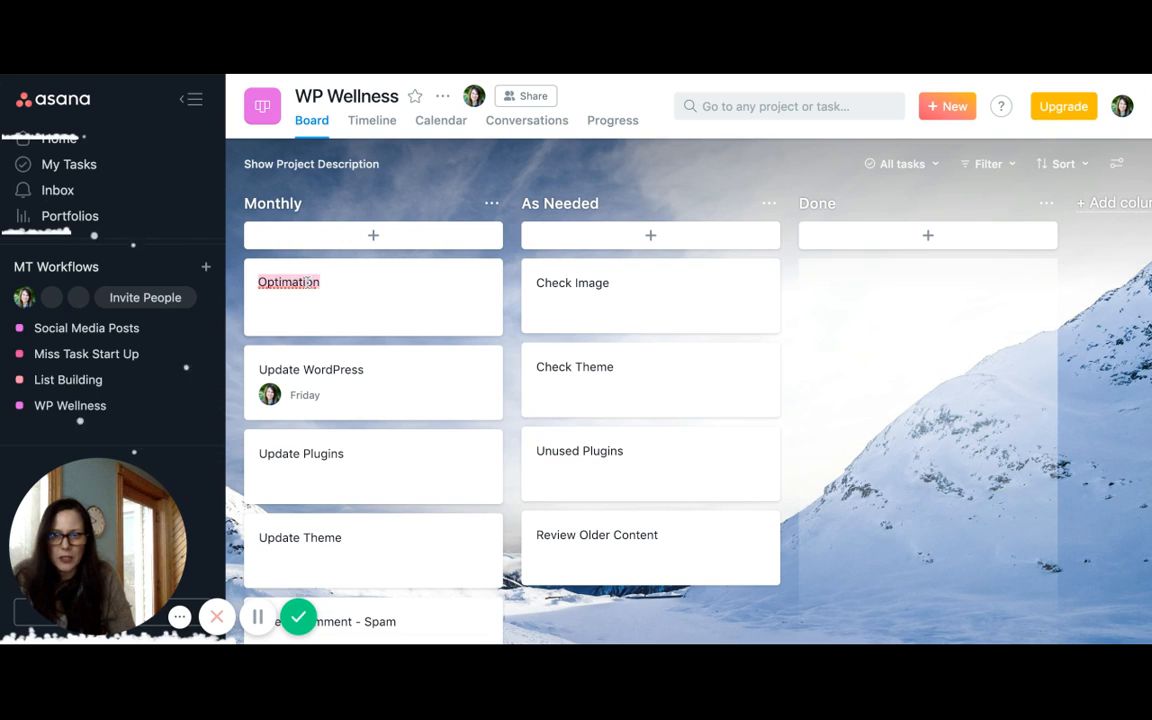
left_click(479, 298)
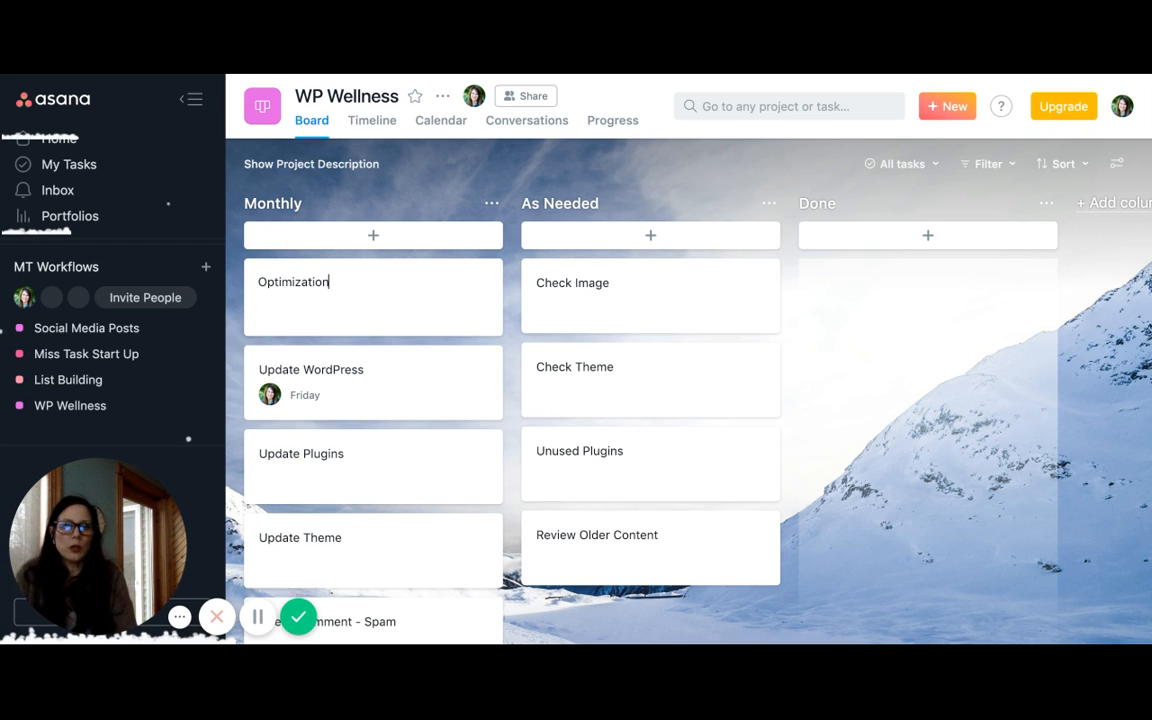
Add a task named Remove Revisions above Check Image in the As Needed column
left_click(651, 237)
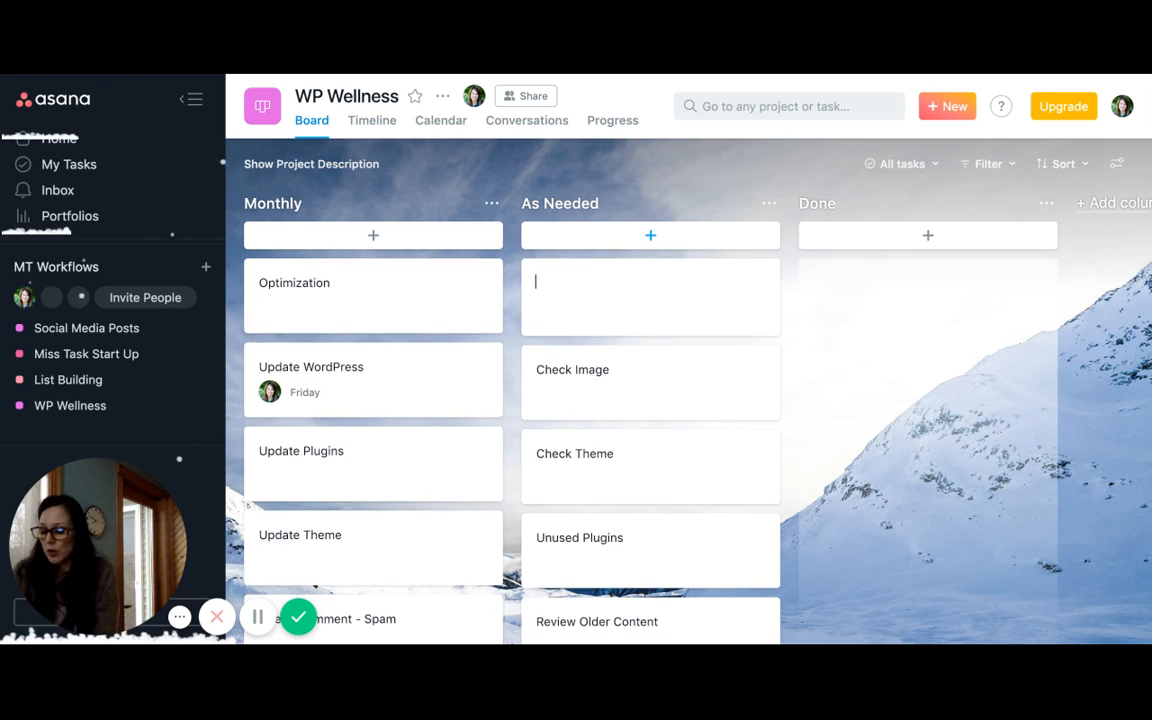
type("Remo")
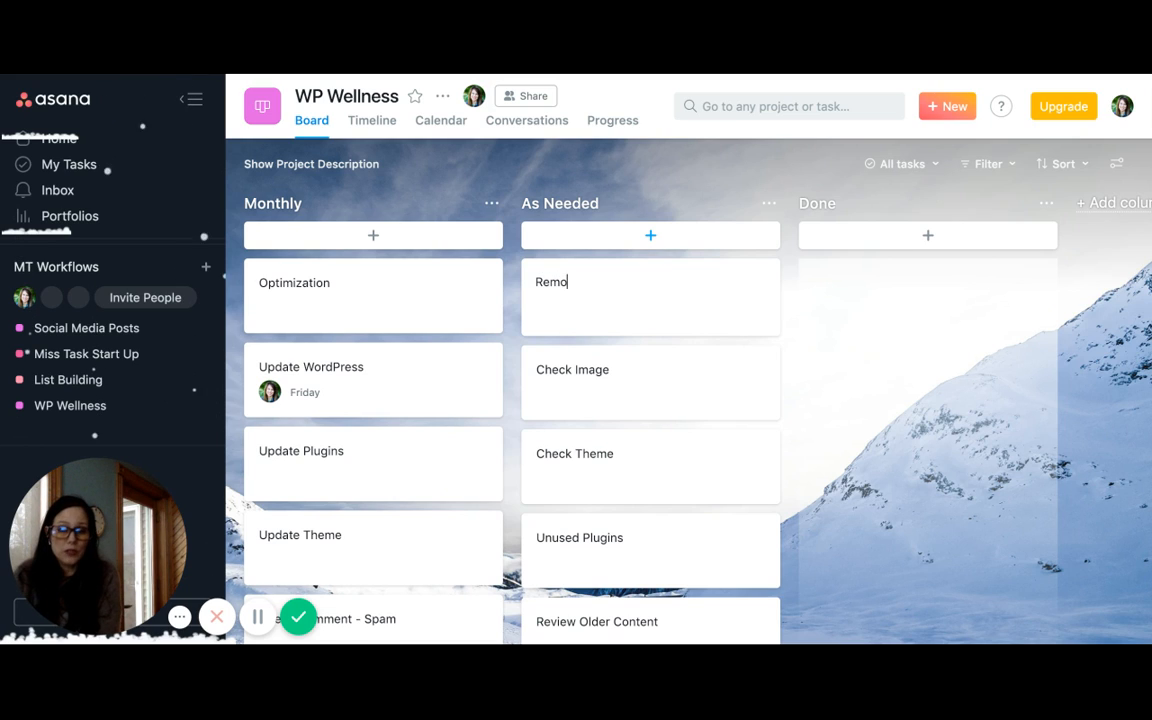
type("ve Rev")
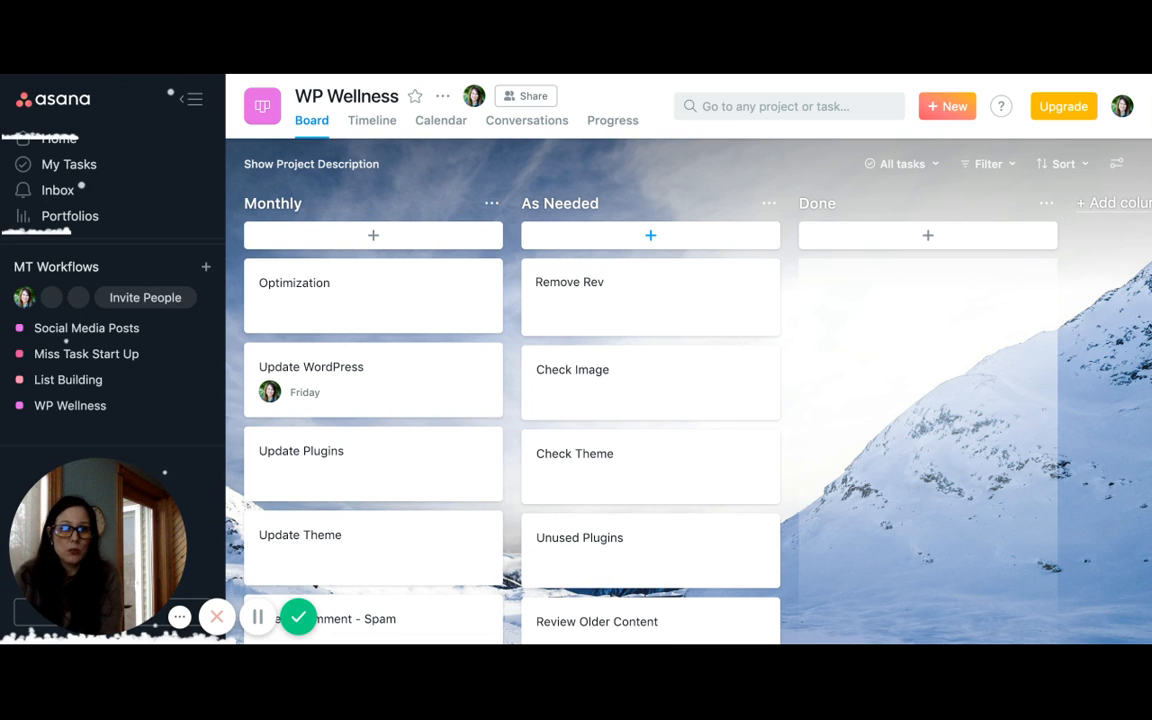
type("ision")
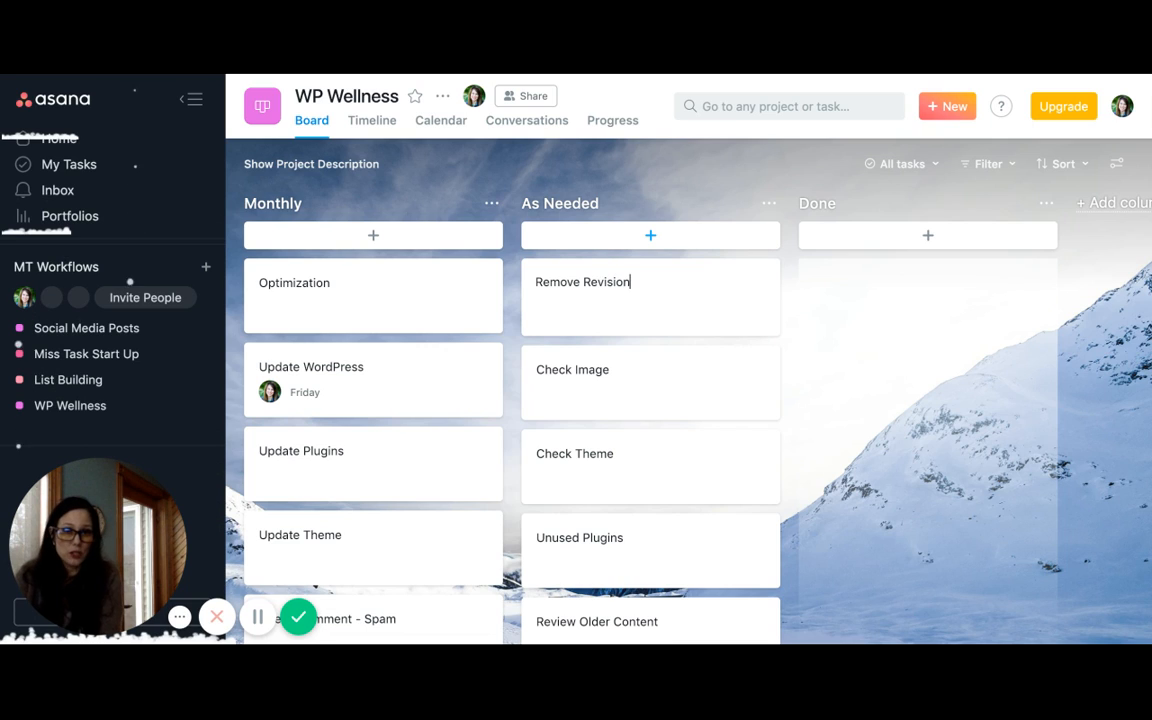
type("s")
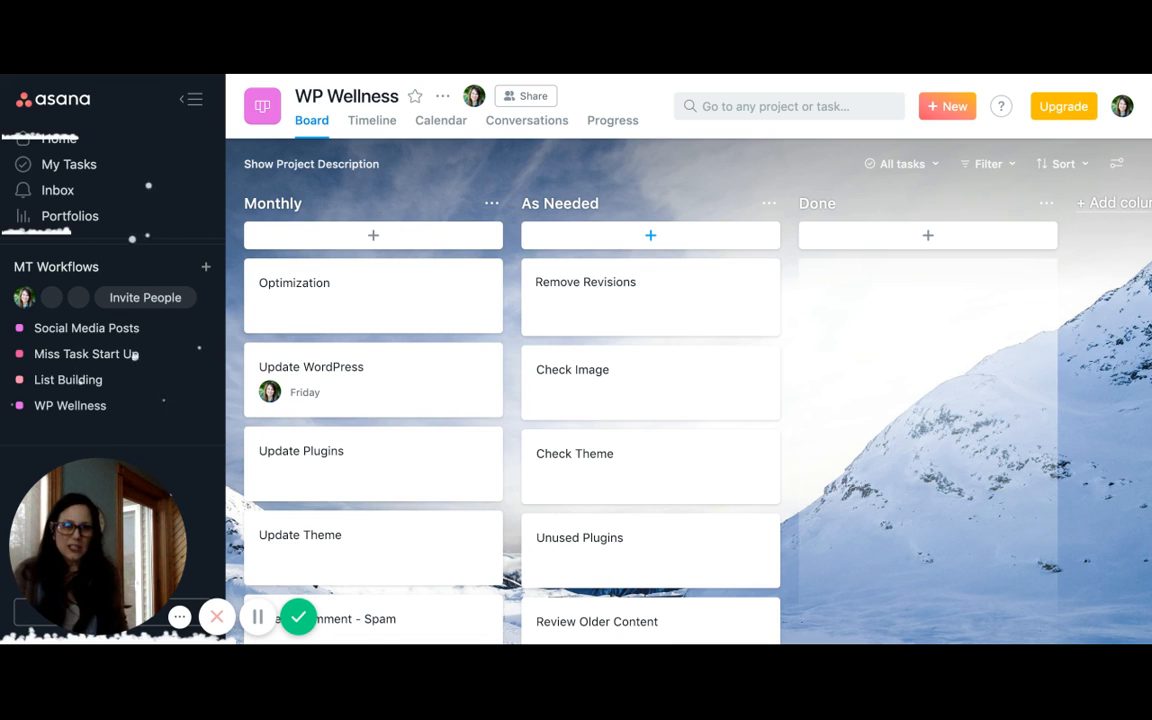
Rename the Done column as Yearly and add a task named Change Copyright Year to it
left_click(826, 206)
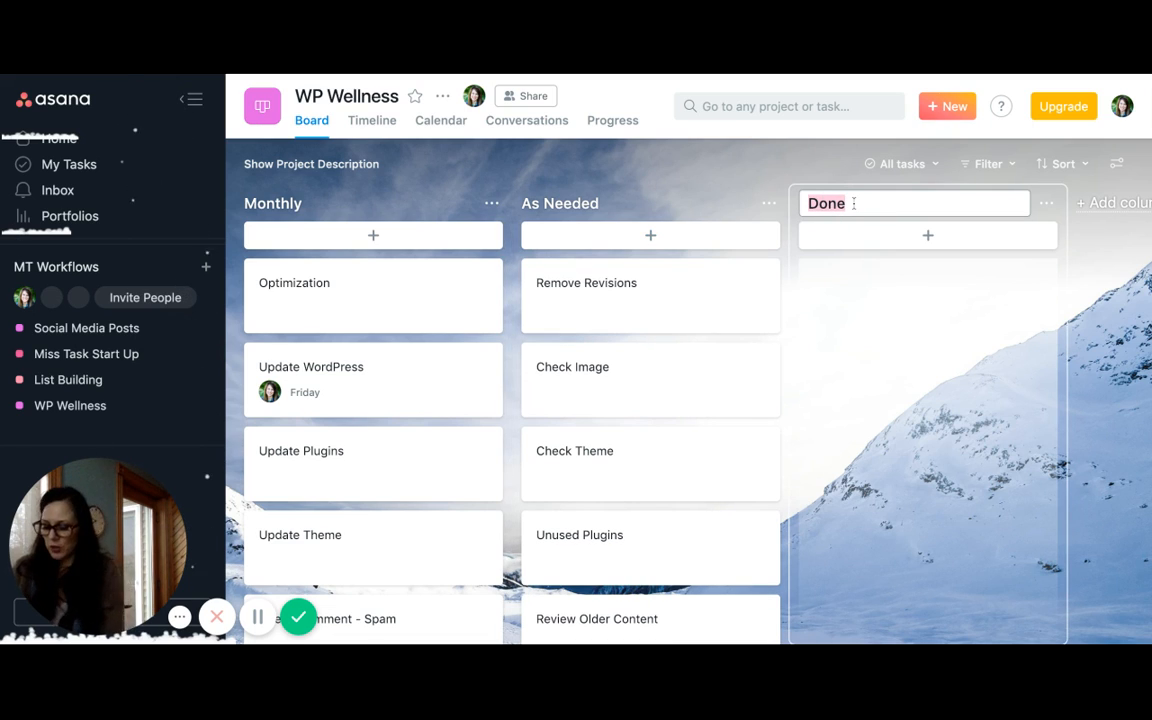
type("Yearly")
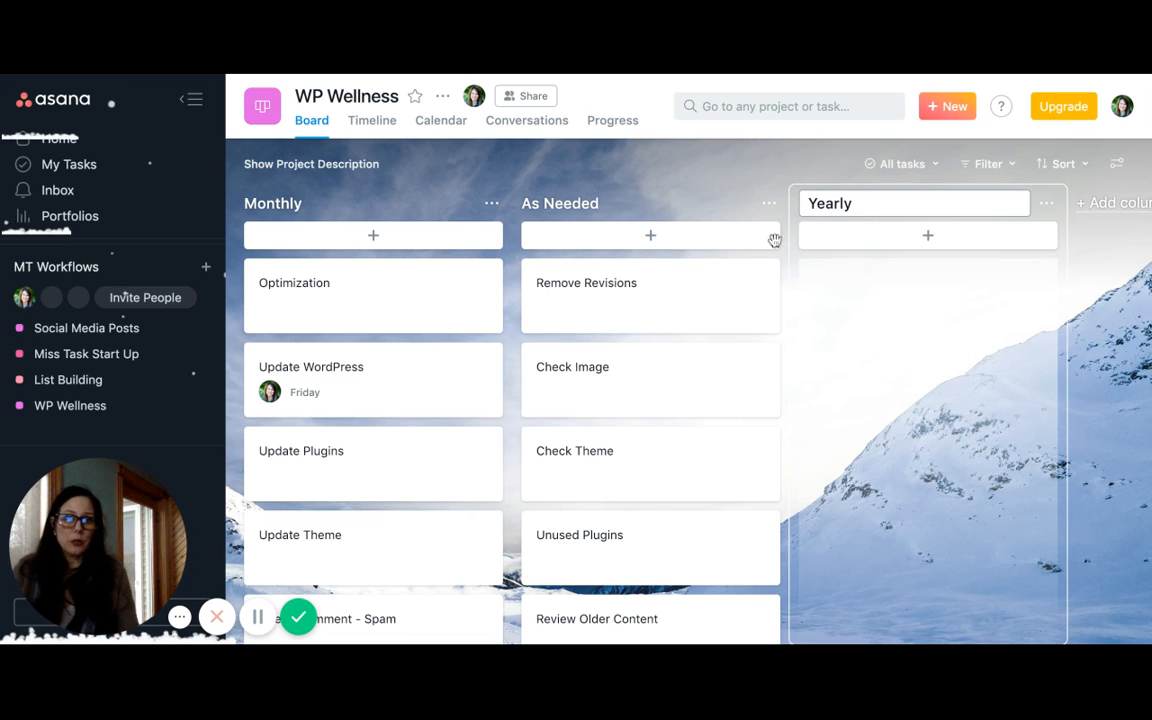
left_click(900, 243)
type("Change Copy")
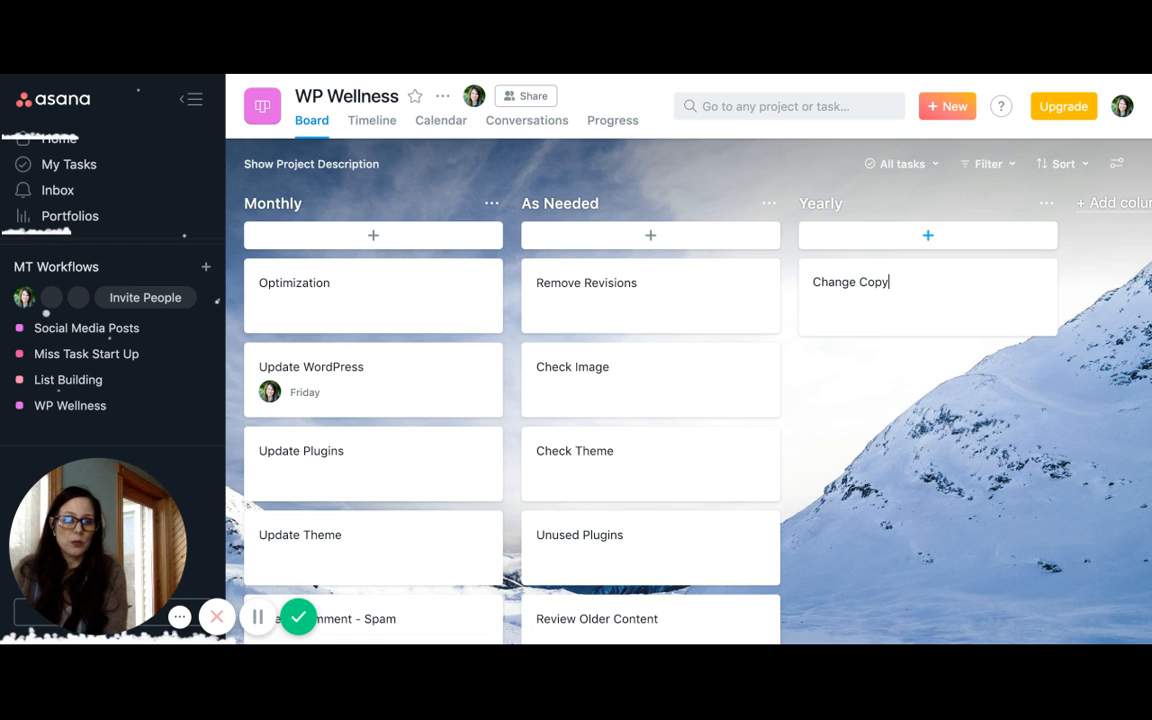
type("right")
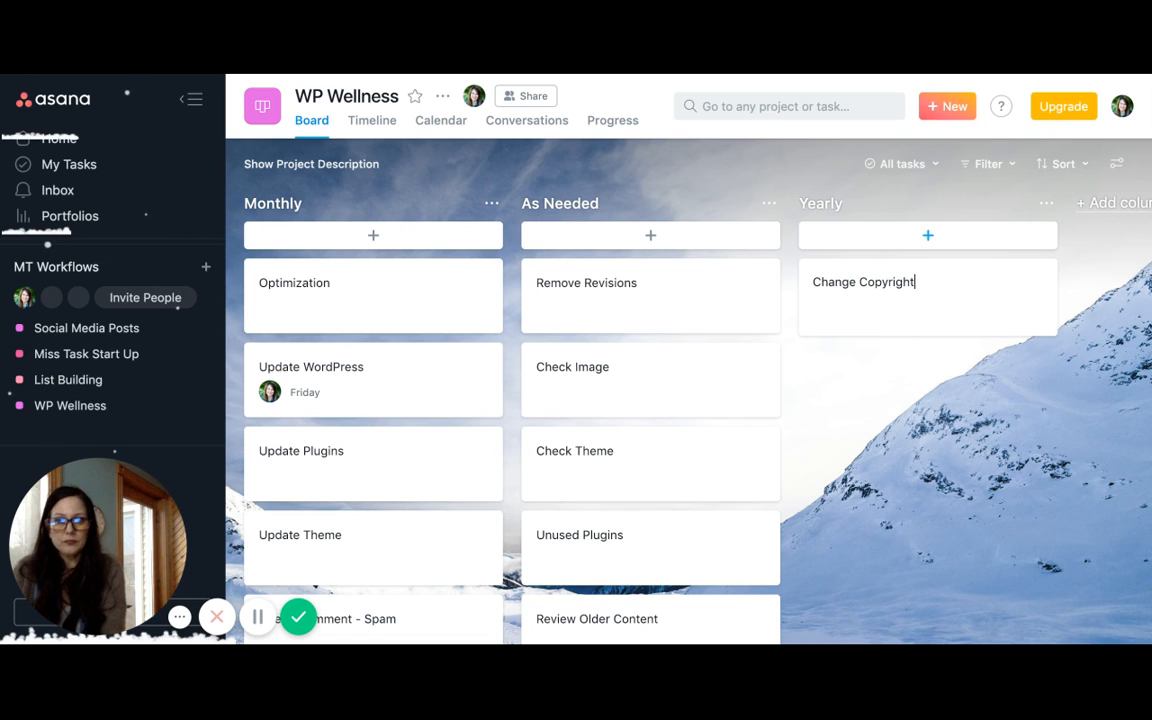
type(" Year")
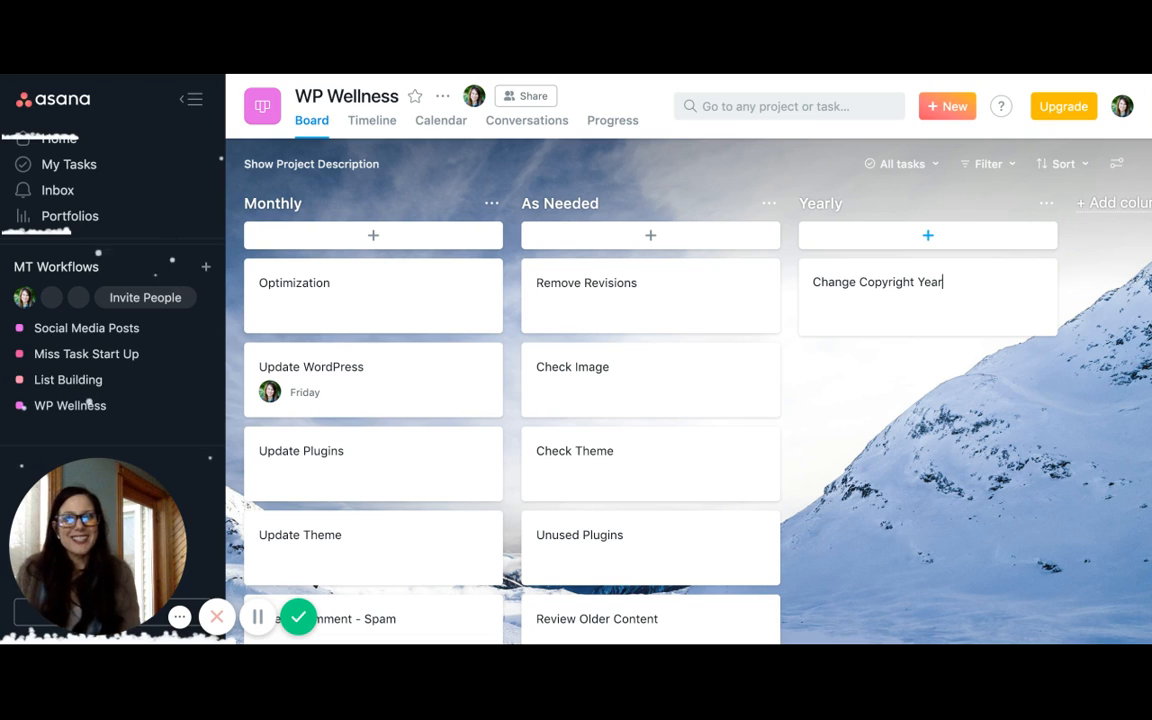
left_click(795, 274)
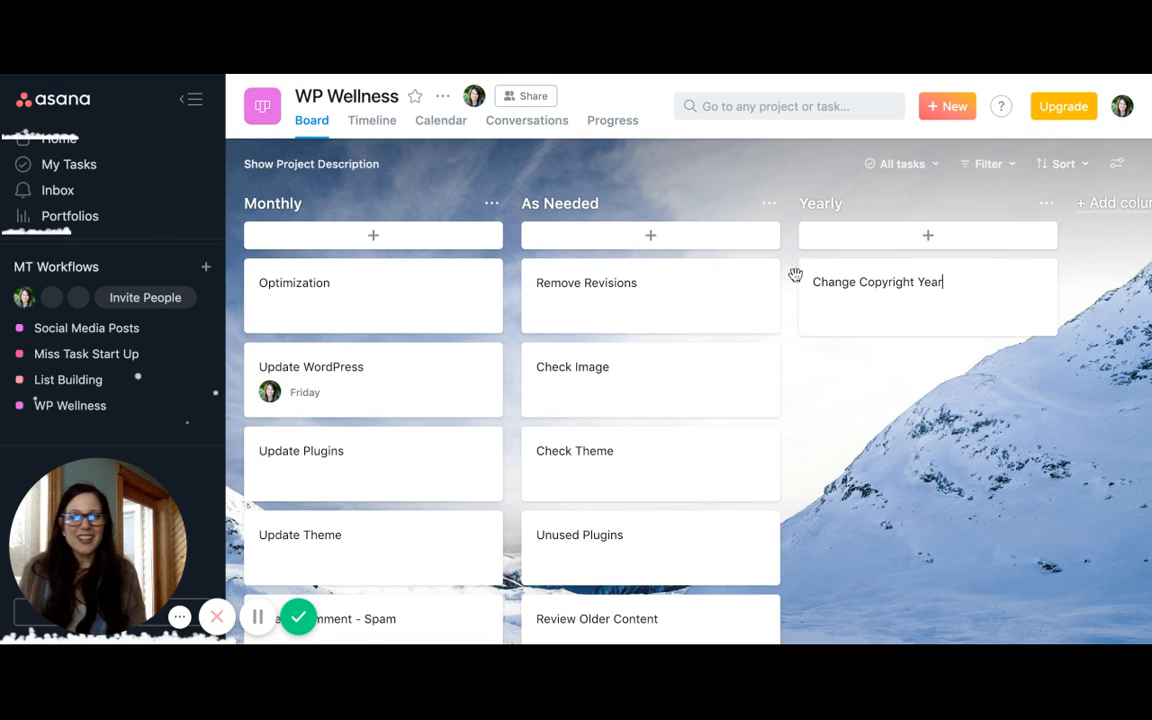
scroll(706, 381, "down", 1)
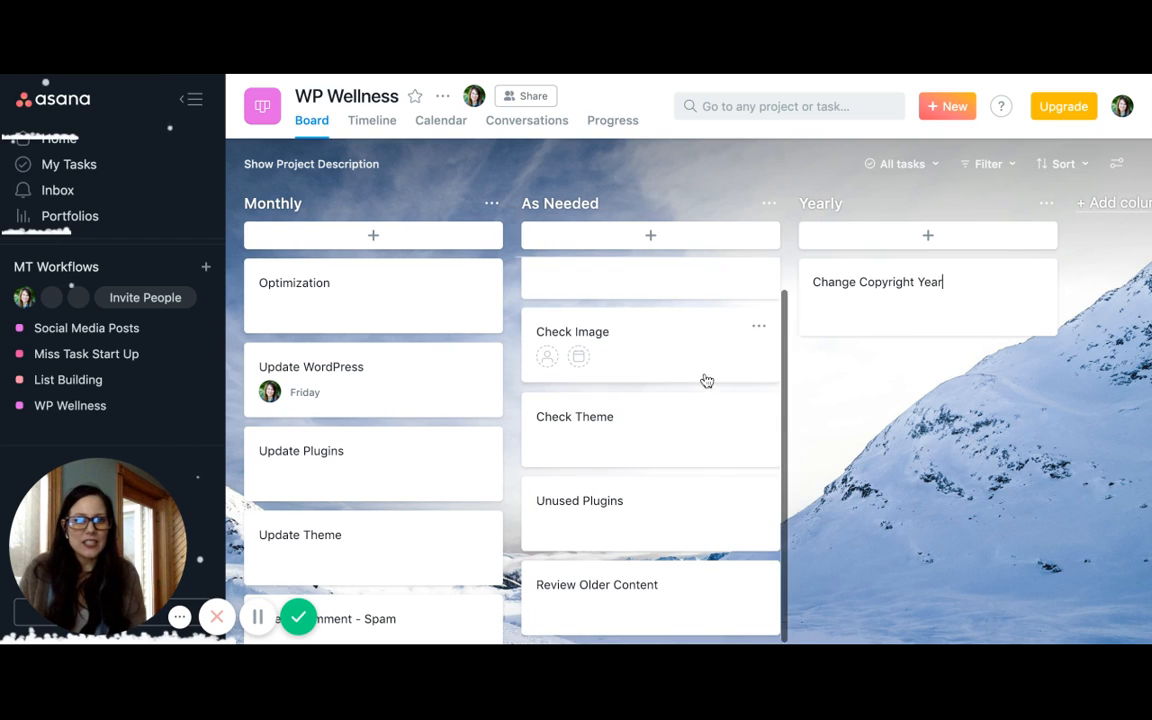